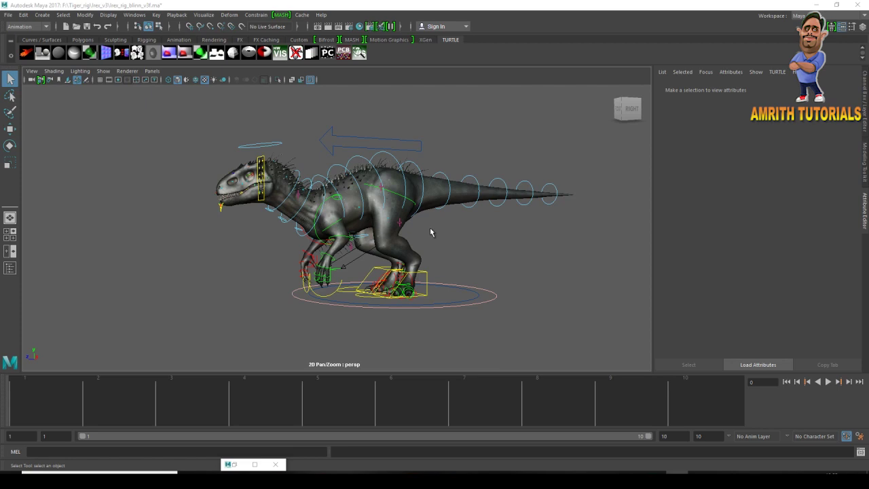
- Examine the rigged dinosaur and its controls from several angles and distances
{"action": "left_click_drag", "start_coordinate": [431, 227], "coordinate": [286, 247], "text": "alt"}
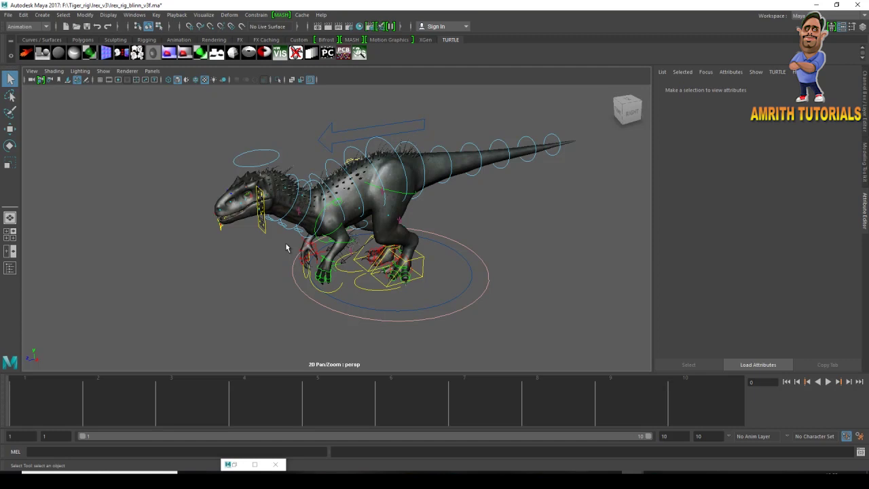
{"action": "left_click_drag", "start_coordinate": [351, 248], "coordinate": [410, 231], "text": "alt"}
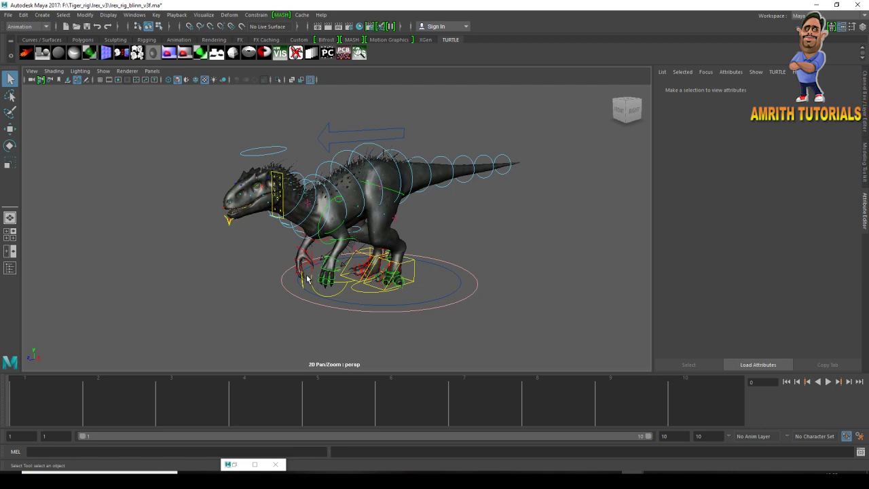
{"action": "left_click_drag", "start_coordinate": [431, 293], "coordinate": [411, 277], "text": "alt"}
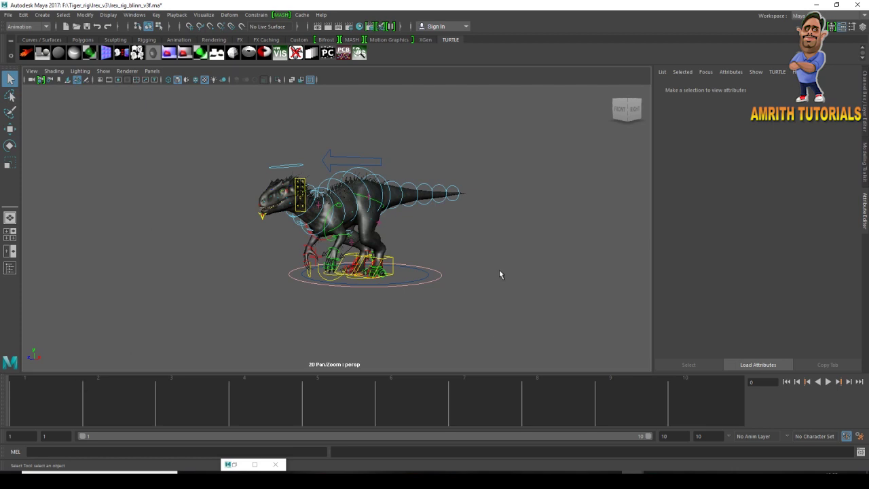
{"action": "left_click_drag", "start_coordinate": [303, 246], "coordinate": [321, 245], "text": "alt"}
{"action": "key", "text": "space"}
{"action": "left_click_drag", "start_coordinate": [345, 273], "coordinate": [394, 271]}
{"action": "left_click_drag", "start_coordinate": [336, 272], "coordinate": [348, 360], "text": "alt"}
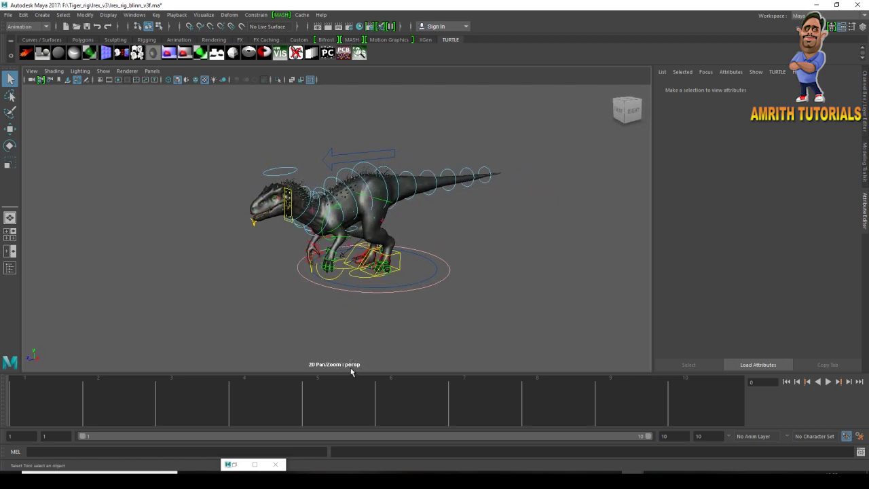
{"action": "mouse_move", "coordinate": [418, 255]}
{"action": "left_mouse_down", "text": "alt"}
{"action": "mouse_move", "coordinate": [462, 245]}
{"action": "mouse_move", "coordinate": [444, 240]}
{"action": "mouse_move", "coordinate": [431, 252]}
{"action": "left_mouse_up", "text": "alt"}
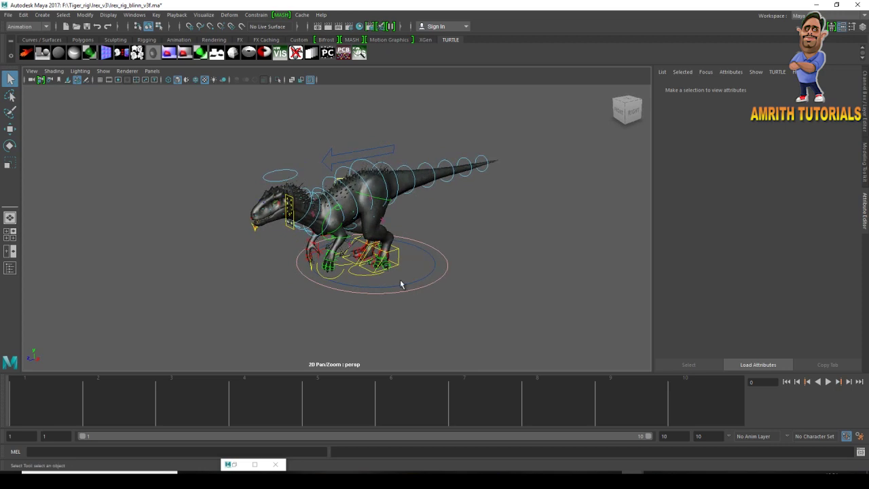
{"action": "left_click_drag", "start_coordinate": [400, 279], "coordinate": [382, 253], "text": "alt"}
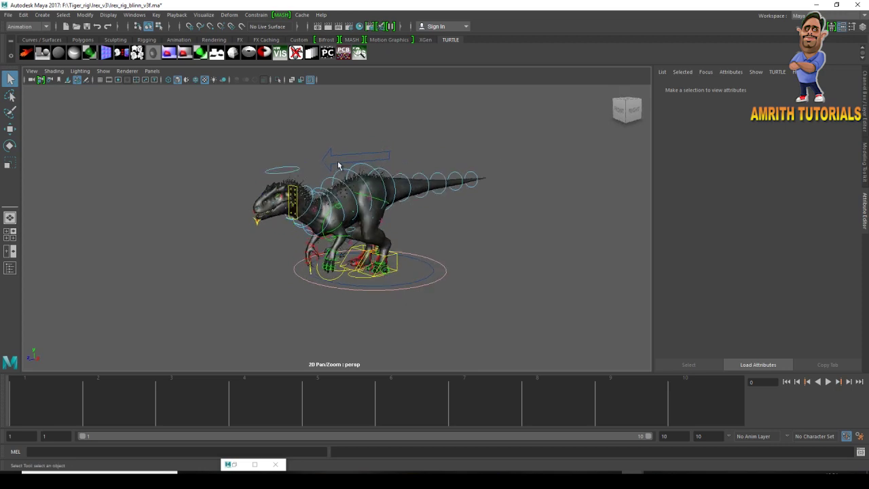
- Create a basic camera and show its transform and shape channels
{"action": "left_click", "coordinate": [44, 15]}
{"action": "mouse_move", "coordinate": [60, 75]}
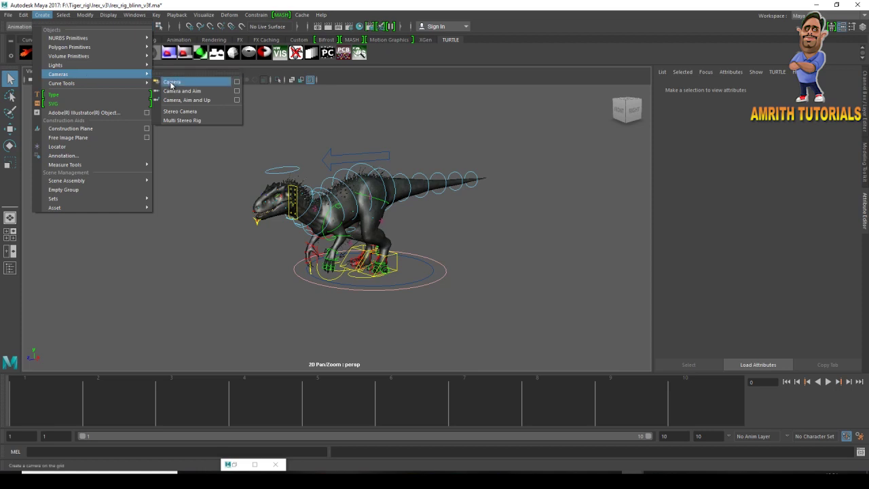
{"action": "left_click", "coordinate": [171, 82]}
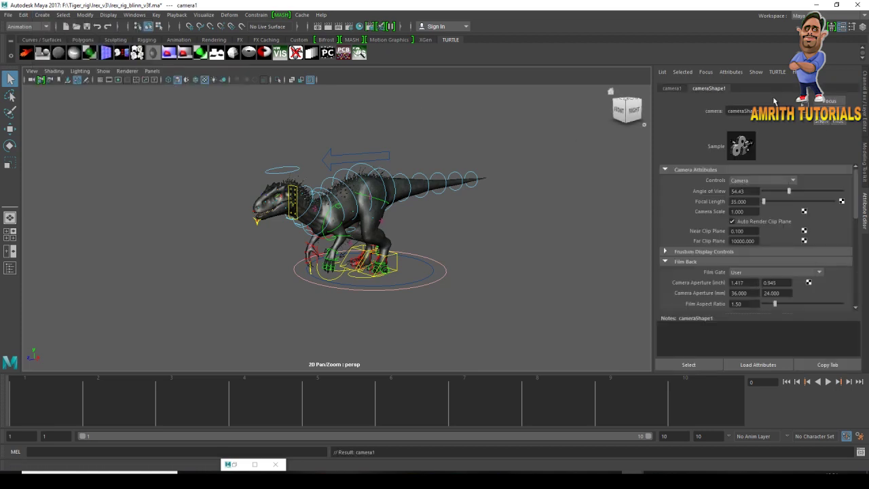
{"action": "left_click", "coordinate": [671, 88]}
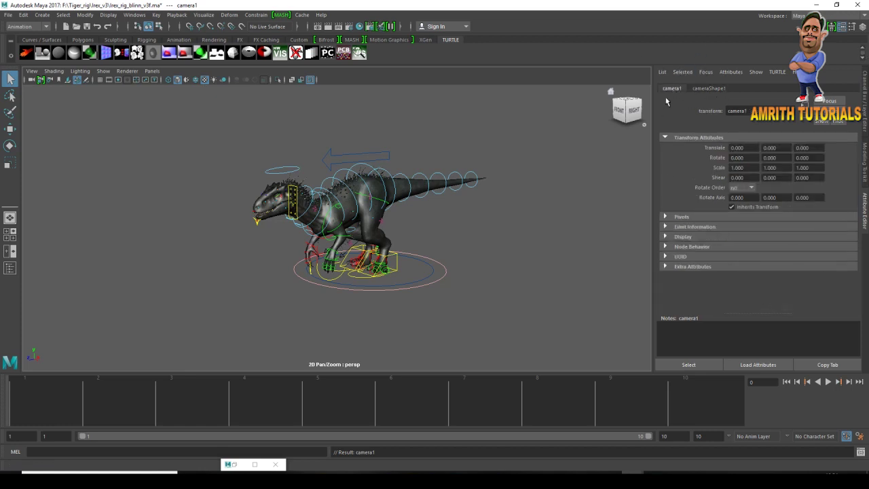
{"action": "left_click", "coordinate": [864, 30]}
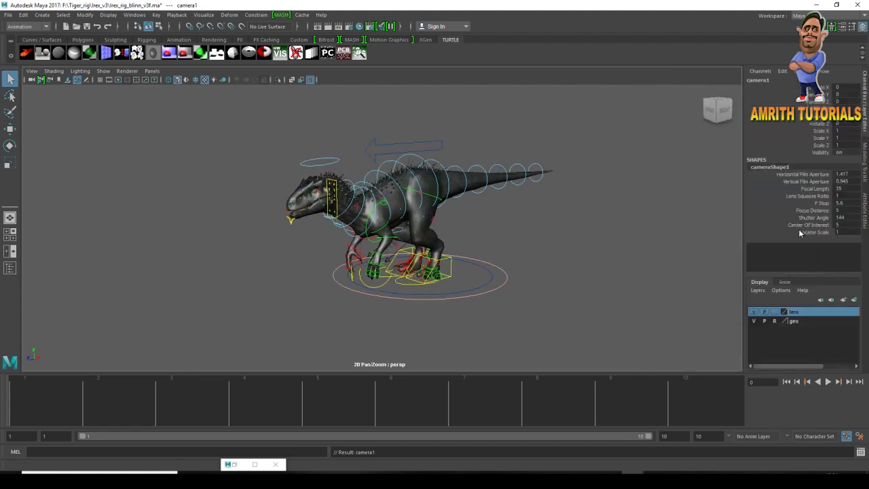
- Inspect the dinosaur rig from its front and side in the perspective view
{"action": "mouse_move", "coordinate": [362, 279]}
{"action": "left_mouse_down", "text": "alt"}
{"action": "mouse_move", "coordinate": [442, 269]}
{"action": "mouse_move", "coordinate": [413, 276]}
{"action": "mouse_move", "coordinate": [489, 278]}
{"action": "mouse_move", "coordinate": [362, 270]}
{"action": "left_mouse_up", "text": "alt"}
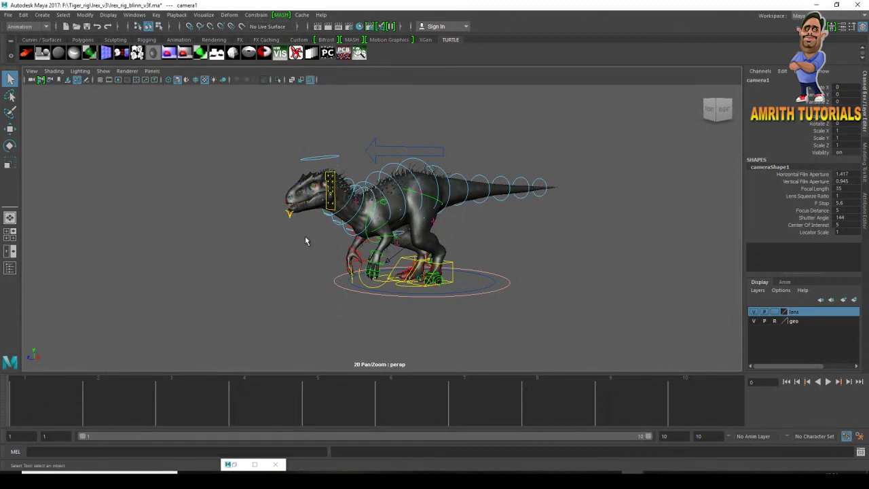
{"action": "key", "text": "space"}
{"action": "left_click_drag", "start_coordinate": [401, 271], "coordinate": [408, 243]}
{"action": "right_click_drag", "start_coordinate": [484, 285], "coordinate": [222, 159], "text": "alt"}
{"action": "right_click_drag", "start_coordinate": [380, 231], "coordinate": [454, 318], "text": "alt"}
{"action": "mouse_move", "coordinate": [455, 318]}
{"action": "left_mouse_down", "text": "alt"}
{"action": "mouse_move", "coordinate": [492, 310]}
{"action": "mouse_move", "coordinate": [442, 310]}
{"action": "left_mouse_up", "text": "alt"}
{"action": "right_click_drag", "start_coordinate": [442, 310], "coordinate": [458, 349], "text": "alt"}
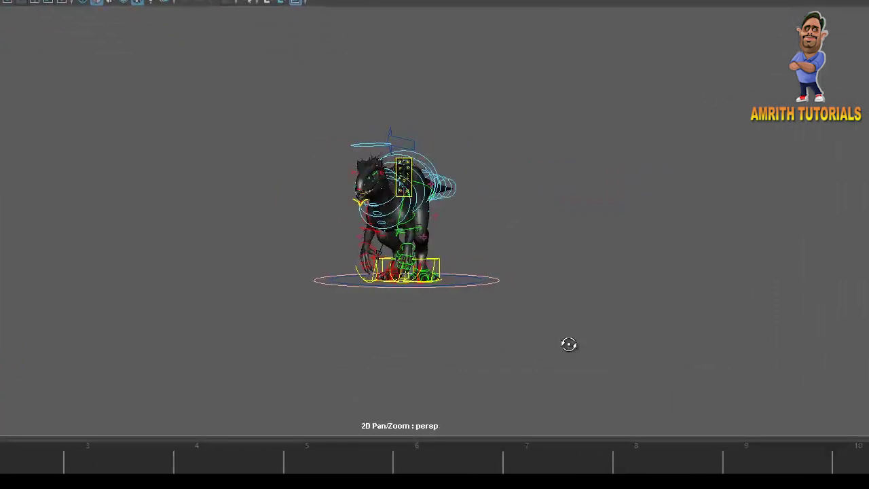
{"action": "right_click_drag", "start_coordinate": [517, 403], "coordinate": [543, 414], "text": "alt"}
{"action": "middle_click_drag", "start_coordinate": [494, 345], "coordinate": [387, 310], "text": "alt"}
{"action": "left_click_drag", "start_coordinate": [386, 310], "coordinate": [430, 308], "text": "alt"}
{"action": "middle_click_drag", "start_coordinate": [422, 272], "coordinate": [461, 290], "text": "alt"}
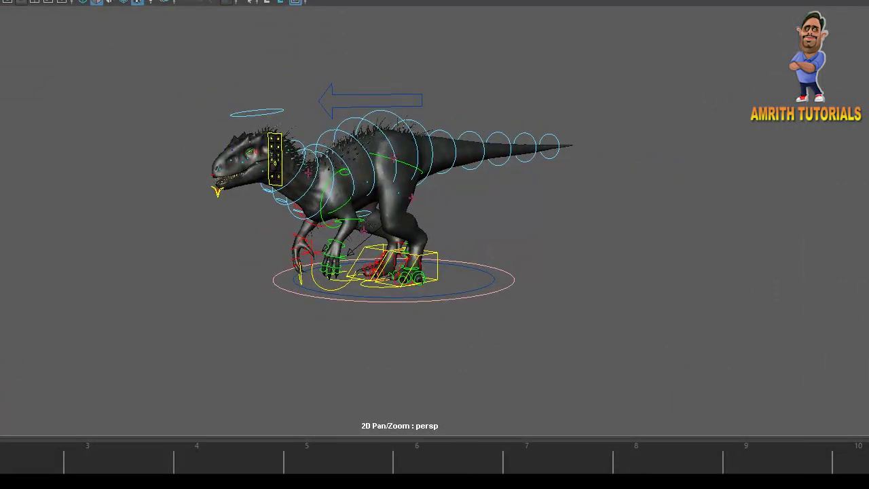
- Select camera1 in the Outliner, minimize the Outliner, and frame the camera in the perspective view
{"action": "left_click", "coordinate": [31, 0]}
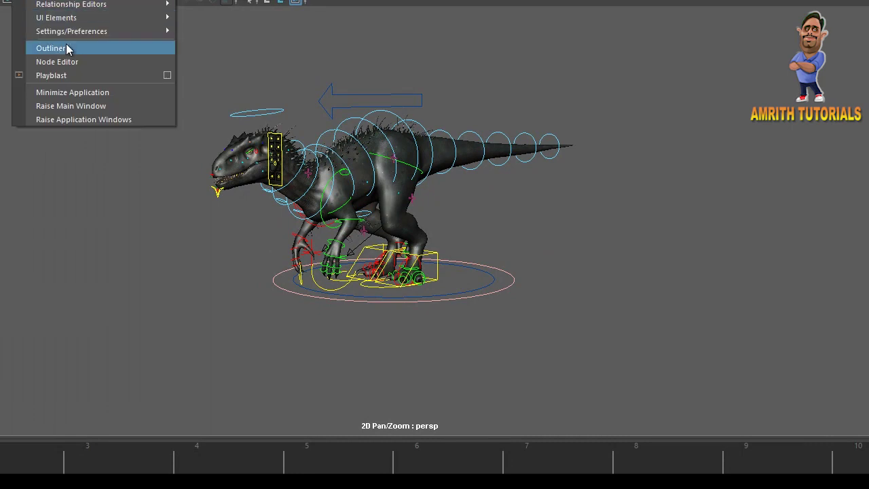
{"action": "left_click", "coordinate": [68, 48]}
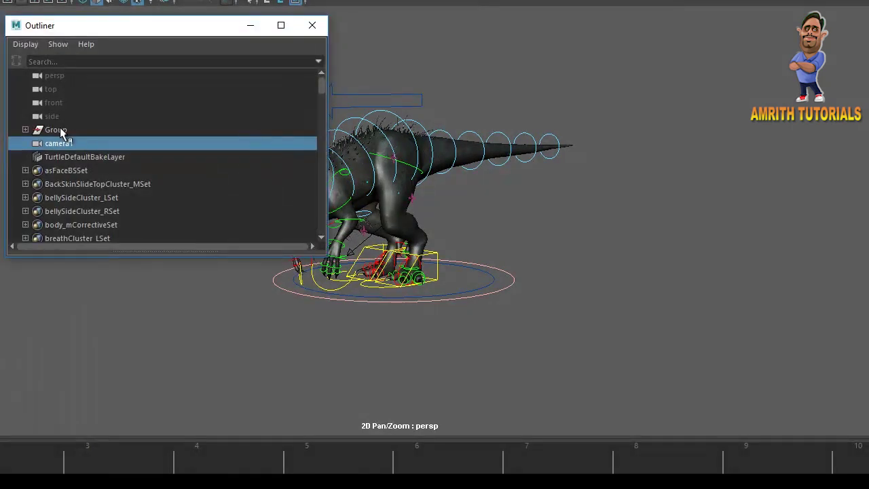
{"action": "left_click", "coordinate": [119, 185]}
{"action": "left_click", "coordinate": [72, 144]}
{"action": "left_click", "coordinate": [252, 31]}
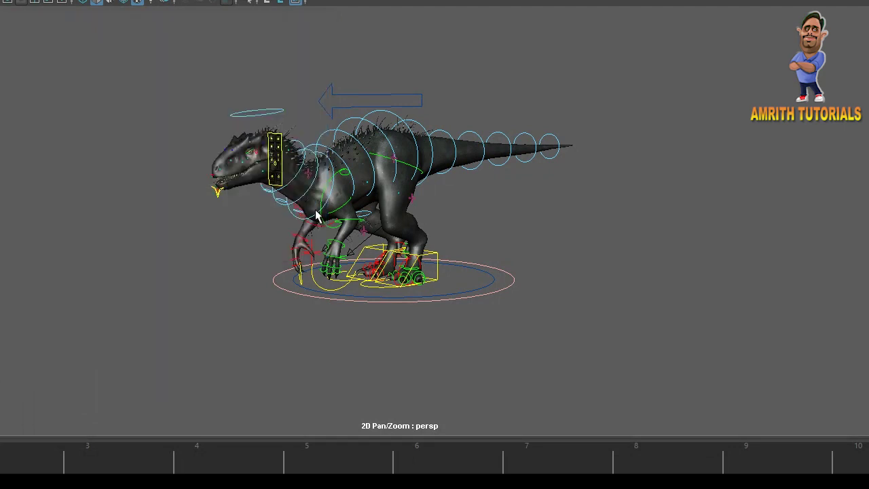
{"action": "key", "text": "f"}
{"action": "scroll", "coordinate": [424, 276], "scroll_direction": "down", "scroll_amount": 6}
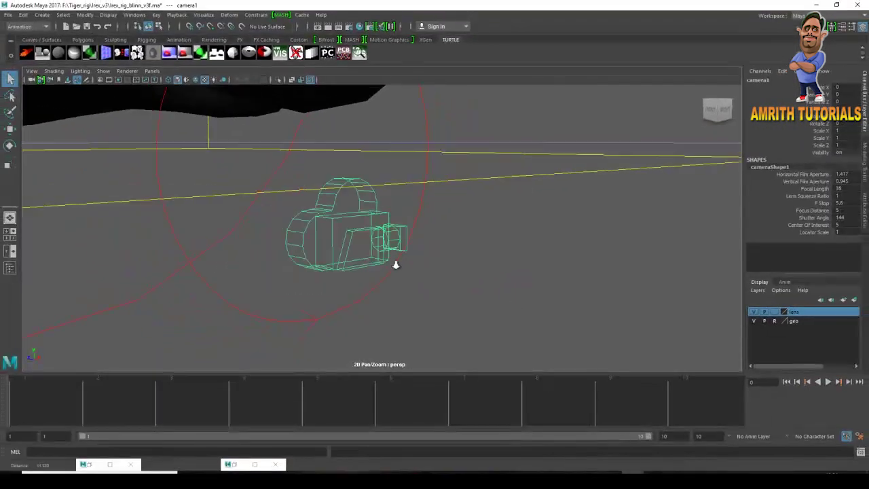
- Move the camera along Z to about 494, in front of the dinosaur's feet, and scale it uniformly to about 65.3
{"action": "left_click_drag", "start_coordinate": [454, 271], "coordinate": [393, 275], "text": "alt"}
{"action": "key", "text": "w"}
{"action": "left_click_drag", "start_coordinate": [339, 232], "coordinate": [128, 234]}
{"action": "middle_click_drag", "start_coordinate": [128, 235], "coordinate": [257, 237], "text": "alt"}
{"action": "scroll", "coordinate": [258, 238], "scroll_direction": "down", "scroll_amount": 8}
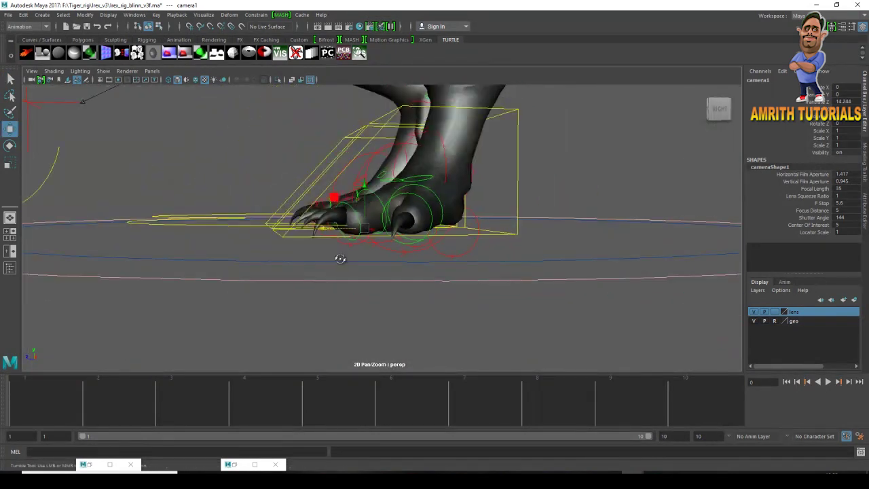
{"action": "left_click_drag", "start_coordinate": [339, 257], "coordinate": [325, 267], "text": "alt"}
{"action": "left_click_drag", "start_coordinate": [322, 228], "coordinate": [79, 199]}
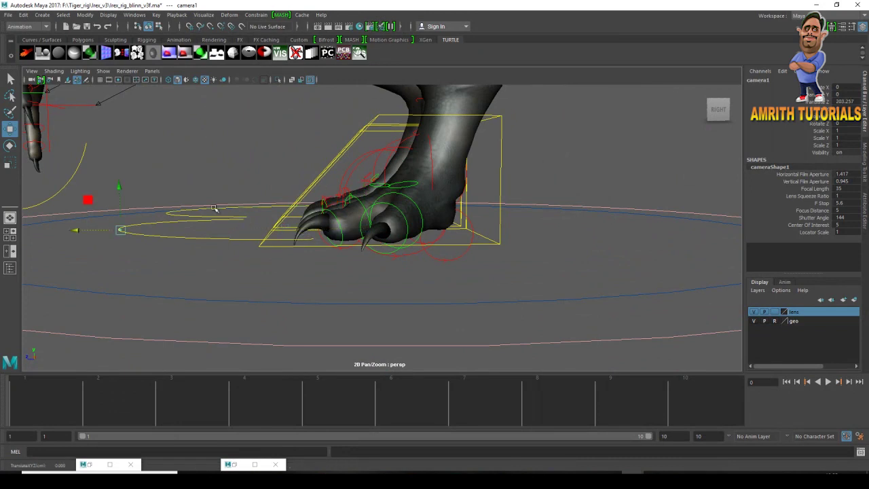
{"action": "scroll", "coordinate": [215, 208], "scroll_direction": "down", "scroll_amount": 6}
{"action": "left_click_drag", "start_coordinate": [251, 230], "coordinate": [126, 213]}
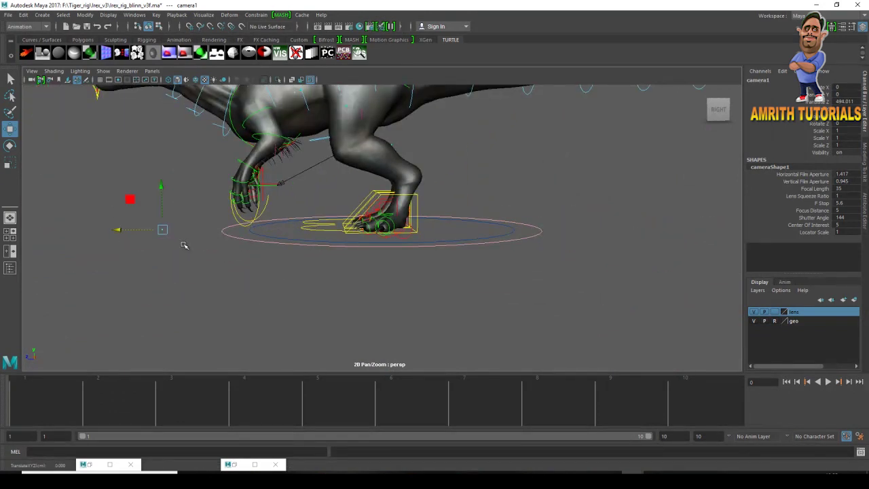
{"action": "key", "text": "r"}
{"action": "left_click_drag", "start_coordinate": [163, 235], "coordinate": [232, 265]}
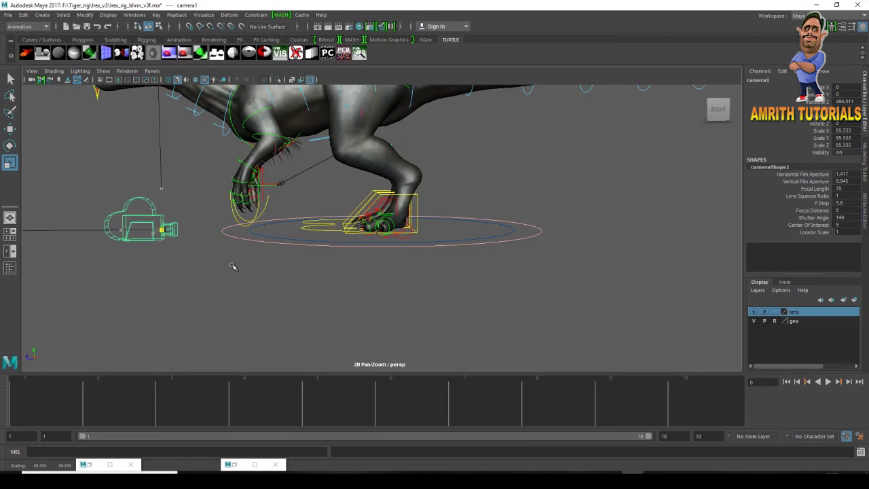
- Raise the camera and place it diagonally in front of the dinosaur at about X 642, Y 288, Z 1367
{"action": "key", "text": "w"}
{"action": "left_click_drag", "start_coordinate": [162, 209], "coordinate": [162, 159]}
{"action": "scroll", "coordinate": [184, 201], "scroll_direction": "down", "scroll_amount": 7}
{"action": "left_click_drag", "start_coordinate": [213, 229], "coordinate": [341, 233], "text": "alt"}
{"action": "left_click_drag", "start_coordinate": [546, 236], "coordinate": [615, 247]}
{"action": "left_click_drag", "start_coordinate": [615, 248], "coordinate": [545, 246], "text": "alt"}
{"action": "left_click_drag", "start_coordinate": [379, 194], "coordinate": [360, 190]}
{"action": "left_click_drag", "start_coordinate": [202, 192], "coordinate": [343, 174], "text": "alt"}
{"action": "left_click_drag", "start_coordinate": [434, 202], "coordinate": [456, 214]}
{"action": "key", "text": "e"}
{"action": "key", "text": "w"}
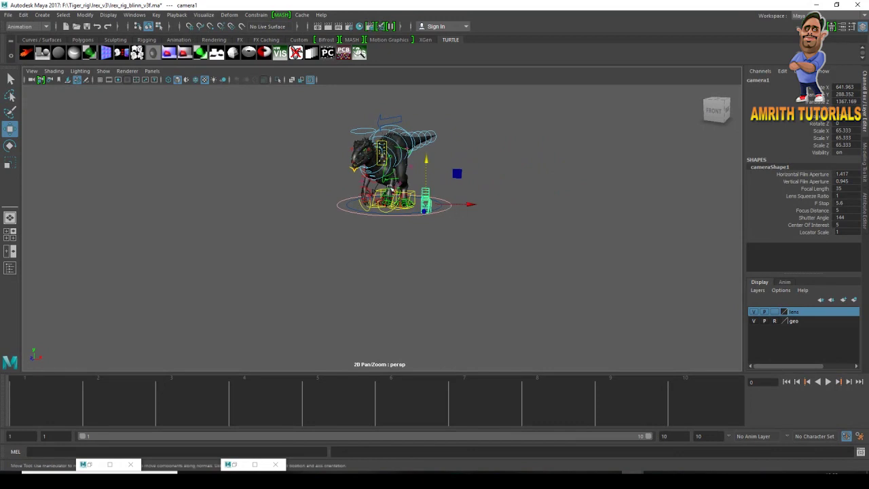
- Preview the dinosaur through camera1 and return to the persp view
{"action": "left_click", "coordinate": [151, 71]}
{"action": "mouse_move", "coordinate": [161, 82]}
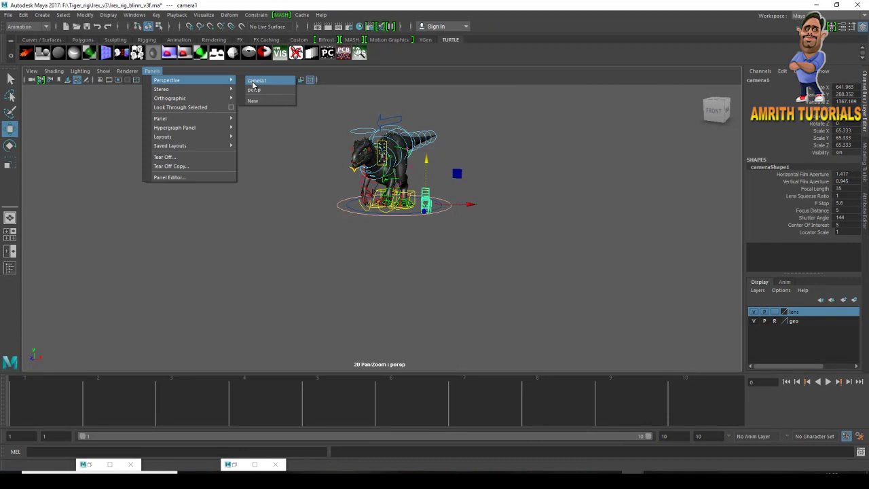
{"action": "left_click", "coordinate": [254, 81]}
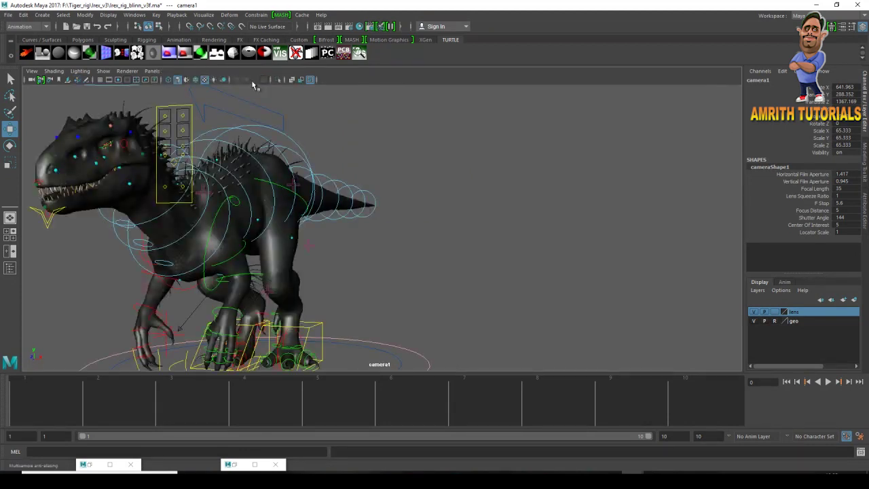
{"action": "left_click", "coordinate": [151, 71]}
{"action": "mouse_move", "coordinate": [156, 81]}
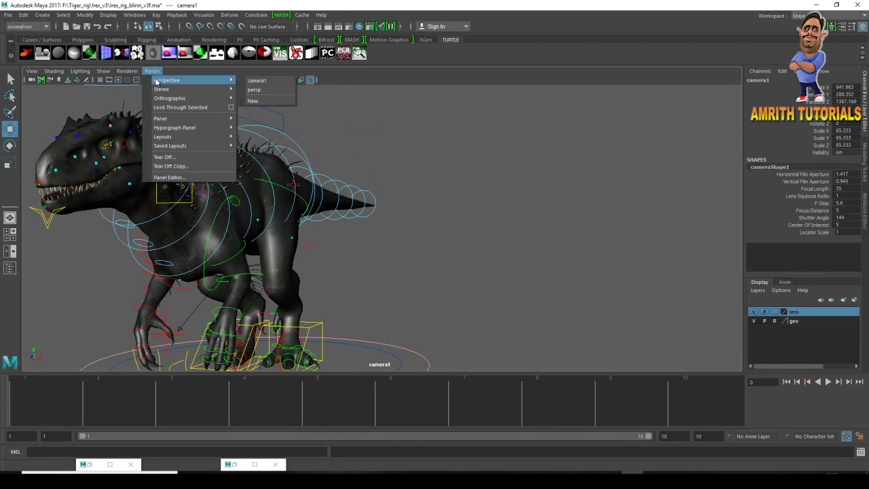
{"action": "left_click", "coordinate": [271, 90]}
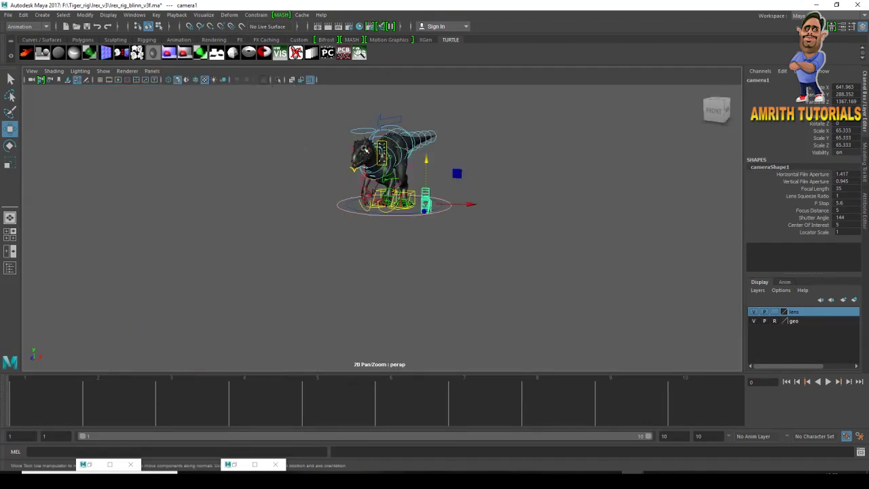
- Switch the viewport to look through camera1
{"action": "left_click", "coordinate": [151, 70]}
{"action": "mouse_move", "coordinate": [166, 80]}
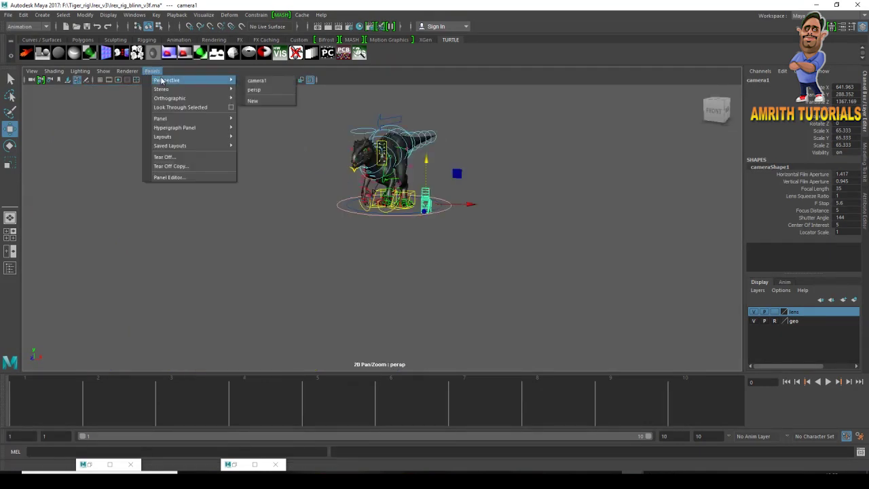
{"action": "left_click", "coordinate": [258, 81]}
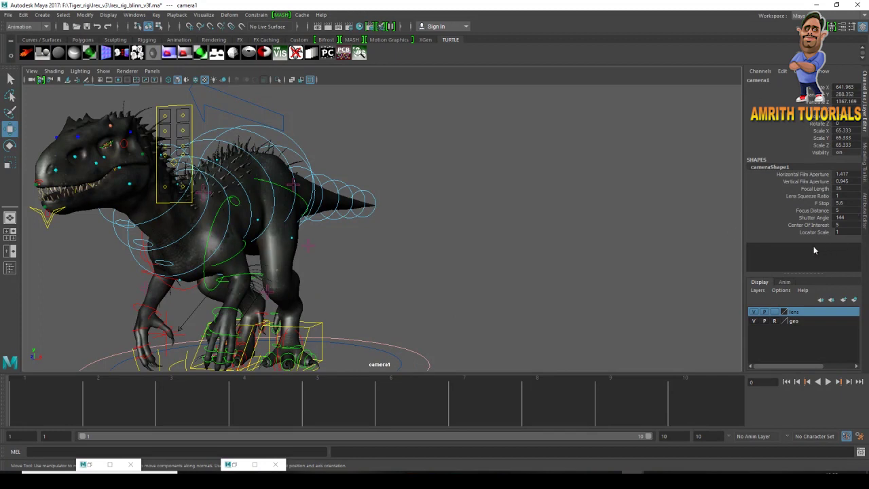
- Pull camera1 back and adjust its angle and position to frame the whole dinosaur through its view
{"action": "right_click_drag", "start_coordinate": [454, 255], "coordinate": [347, 219], "text": "alt"}
{"action": "right_click_drag", "start_coordinate": [457, 310], "coordinate": [435, 265], "text": "alt"}
{"action": "scroll", "coordinate": [437, 267], "scroll_direction": "down", "scroll_amount": 10}
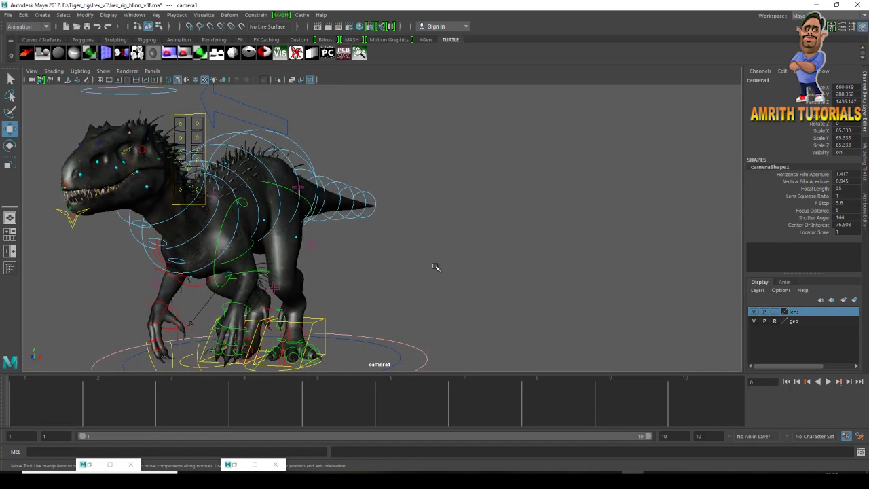
{"action": "left_click_drag", "start_coordinate": [417, 308], "coordinate": [380, 252], "text": "alt"}
{"action": "scroll", "coordinate": [400, 258], "scroll_direction": "down", "scroll_amount": 3}
{"action": "scroll", "coordinate": [382, 257], "scroll_direction": "up", "scroll_amount": 3}
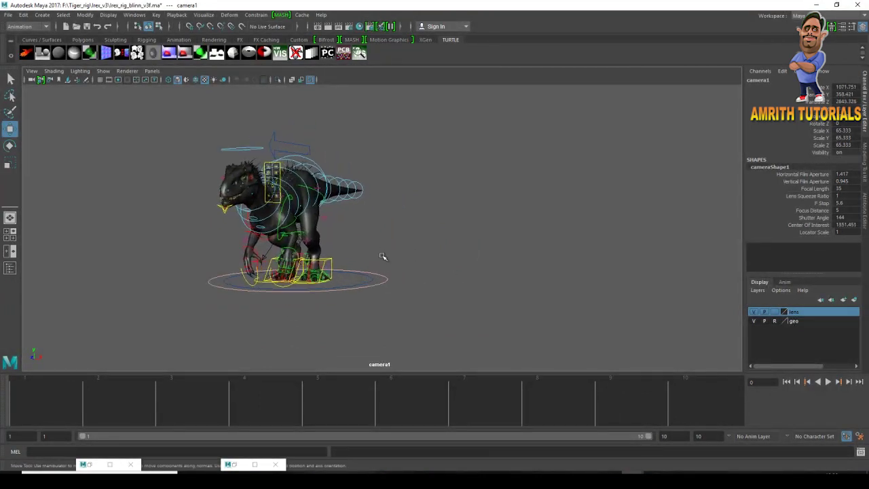
{"action": "scroll", "coordinate": [380, 258], "scroll_direction": "down", "scroll_amount": 2}
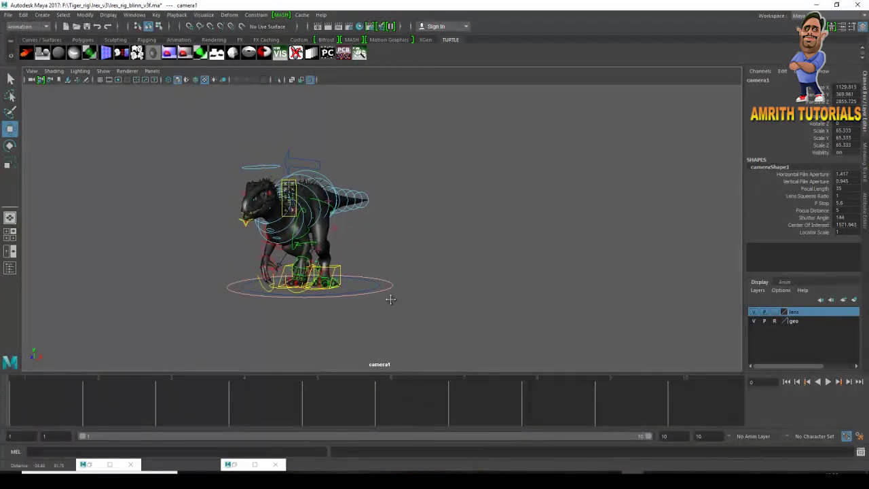
{"action": "middle_click_drag", "start_coordinate": [434, 308], "coordinate": [389, 285], "text": "alt"}
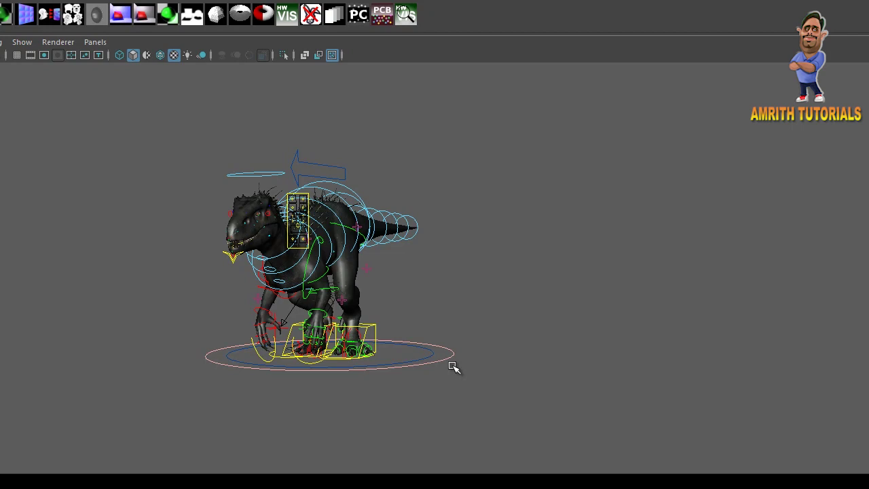
- Split the viewport into the Two Panes Side by Side layout
{"action": "left_click", "coordinate": [96, 43]}
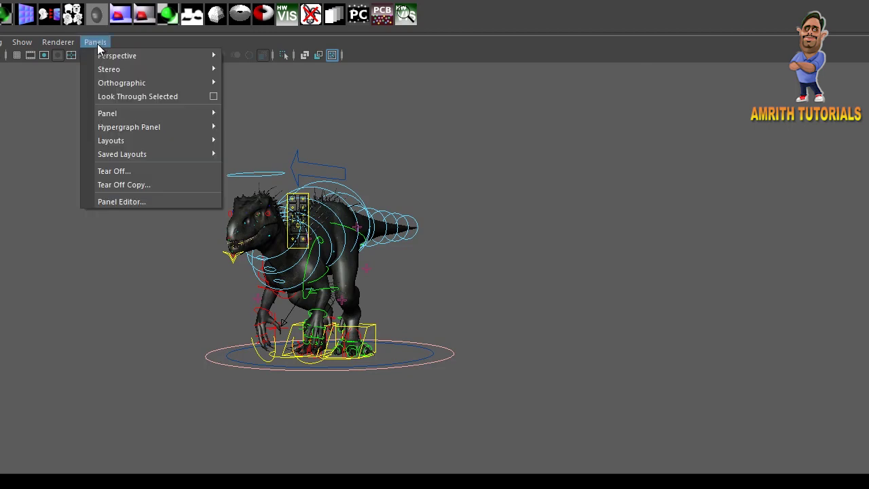
{"action": "mouse_move", "coordinate": [120, 142]}
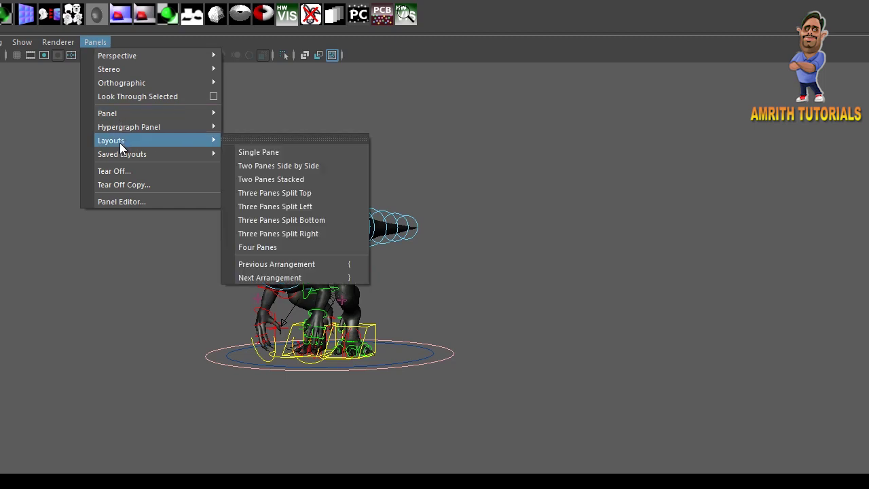
{"action": "left_click", "coordinate": [259, 166]}
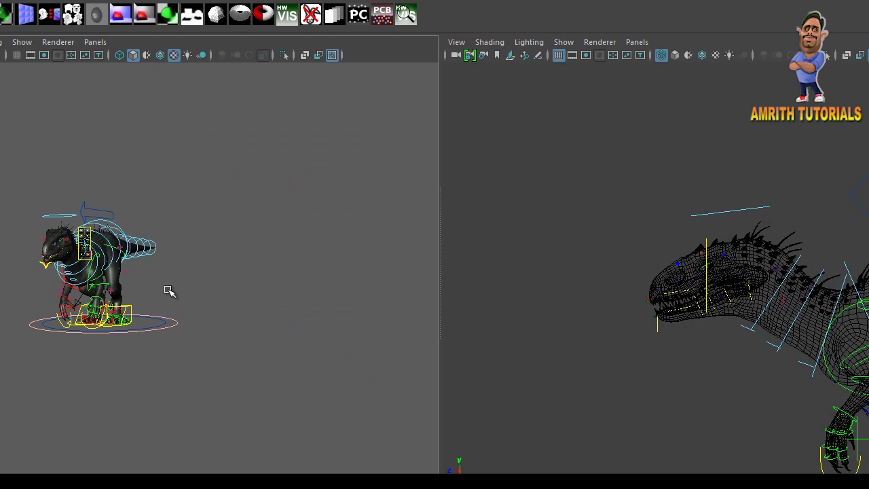
- Turn on the resolution gate for the camera1 view and check the framing with the pane maximized
{"action": "scroll", "coordinate": [163, 288], "scroll_direction": "up", "scroll_amount": 2}
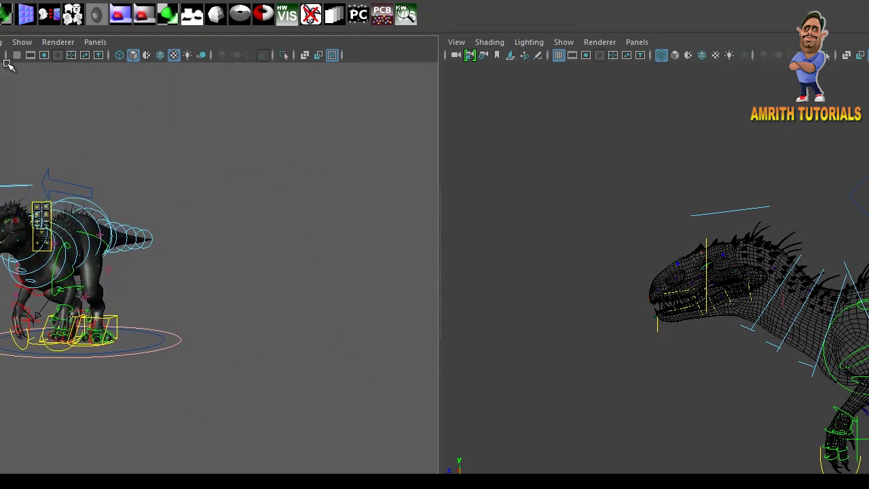
{"action": "left_click", "coordinate": [44, 55]}
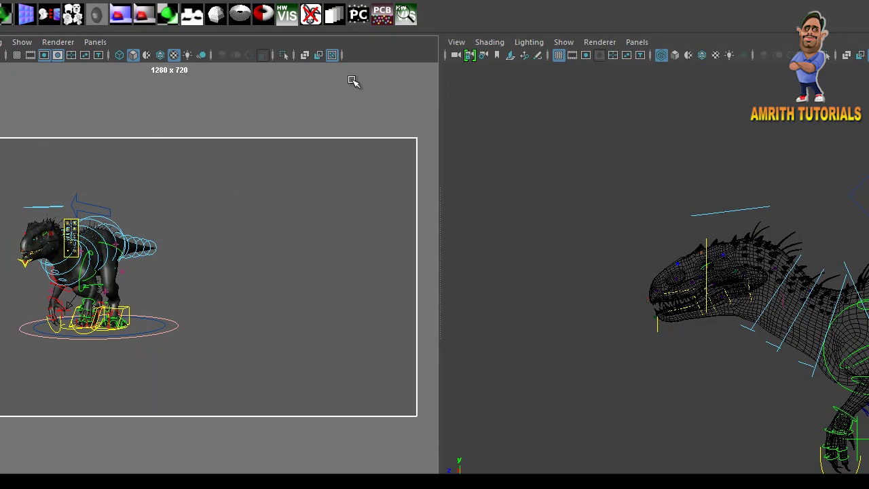
{"action": "key", "text": "space"}
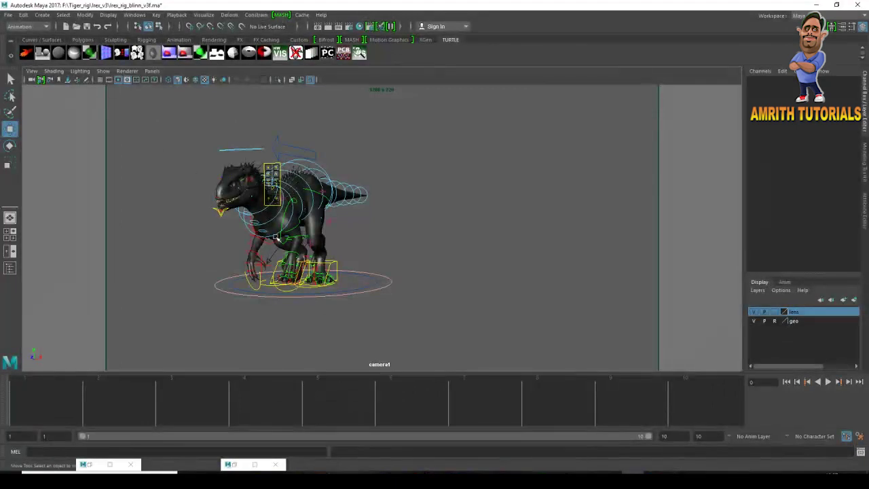
{"action": "key", "text": "space"}
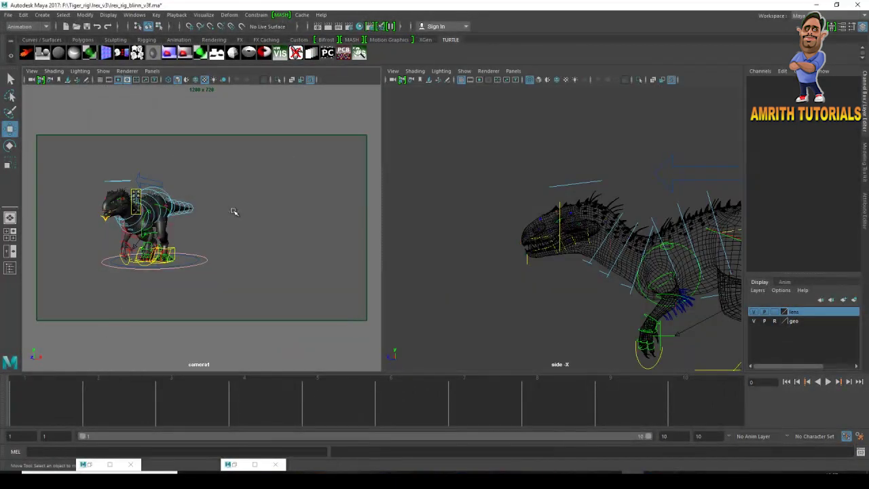
{"action": "key", "text": "space"}
{"action": "key", "text": "space"}
{"action": "key", "text": "space"}
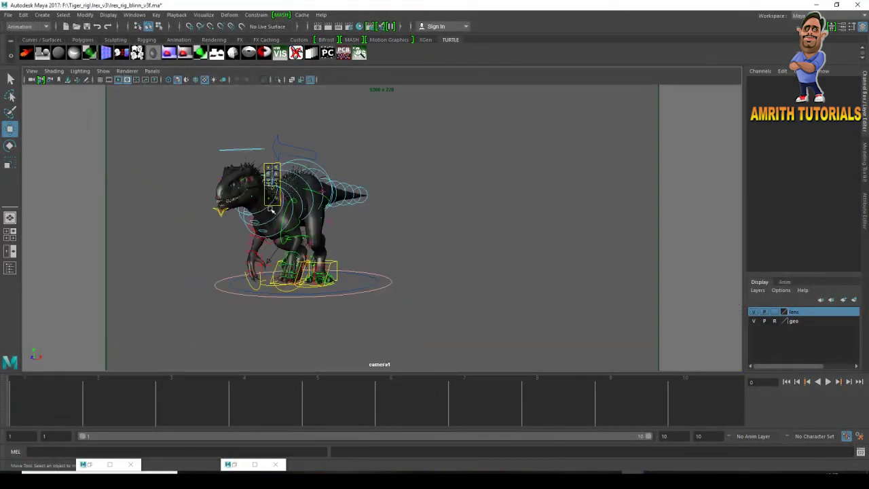
{"action": "key", "text": "space"}
{"action": "key", "text": "space"}
- Pull camera1 back slightly and reframe the dinosaur within the gate, returning to the side-by-side layout
{"action": "scroll", "coordinate": [359, 233], "scroll_direction": "down", "scroll_amount": 1}
{"action": "mouse_move", "coordinate": [365, 255]}
{"action": "middle_mouse_down", "text": "alt"}
{"action": "mouse_move", "coordinate": [376, 262]}
{"action": "mouse_move", "coordinate": [374, 254]}
{"action": "middle_mouse_up", "text": "alt"}
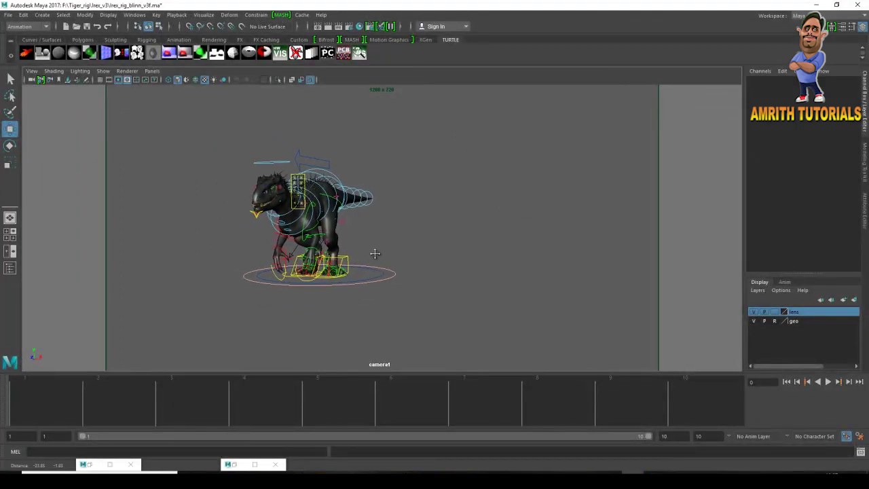
{"action": "key", "text": "space"}
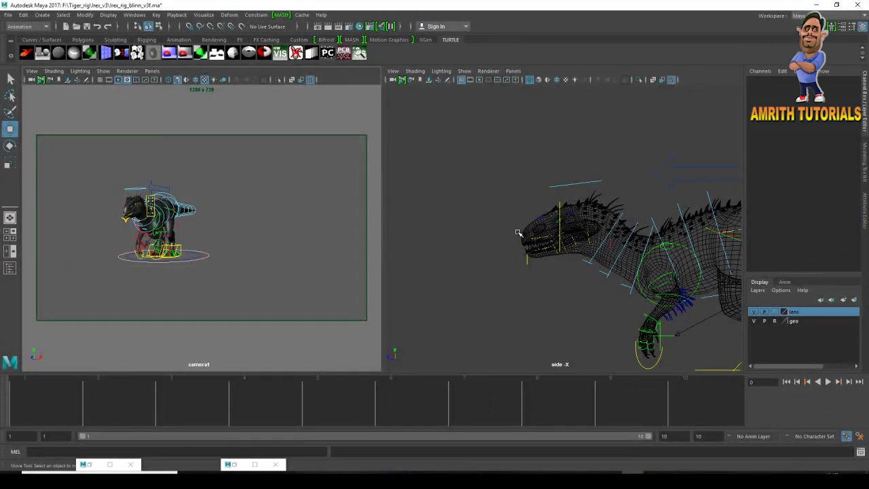
- Switch the side-view pane to the perspective view
{"action": "key", "text": "space"}
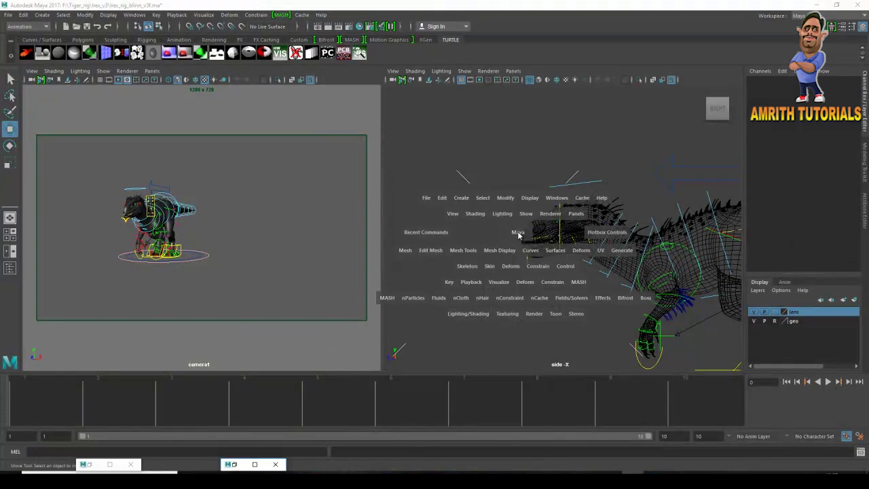
{"action": "key", "text": "space"}
{"action": "key", "text": "space"}
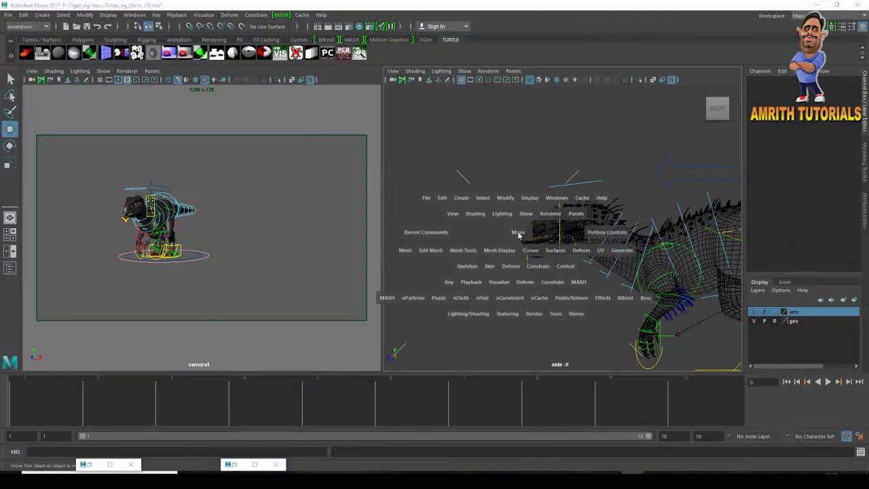
{"action": "left_click", "coordinate": [517, 232]}
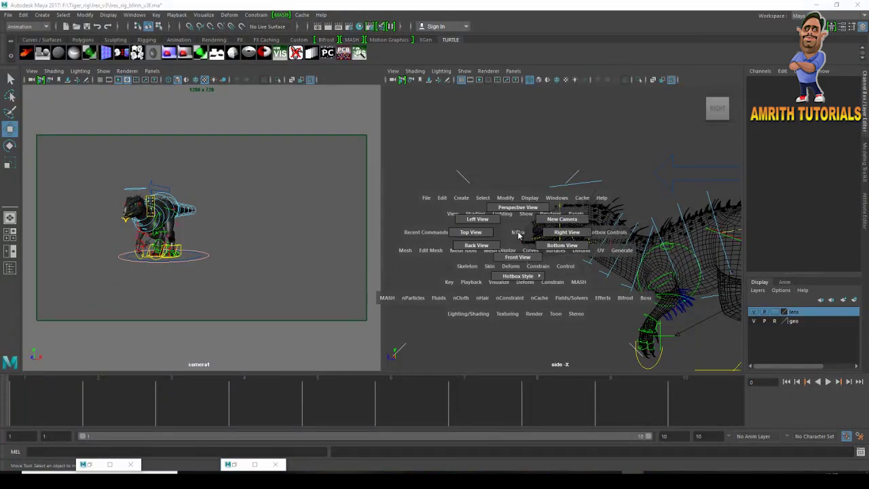
{"action": "key", "text": "space"}
{"action": "left_click", "coordinate": [508, 237]}
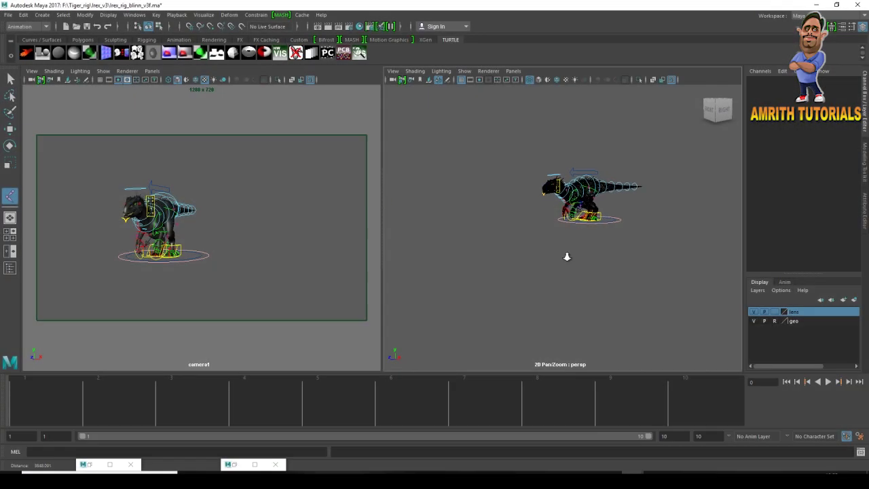
- Select camera1 in the persp view and shift it along its Z and X axes to about X 633, Y 328, Z 1938
{"action": "right_click_drag", "start_coordinate": [554, 241], "coordinate": [519, 233], "text": "alt"}
{"action": "left_click_drag", "start_coordinate": [519, 233], "coordinate": [532, 252], "text": "alt"}
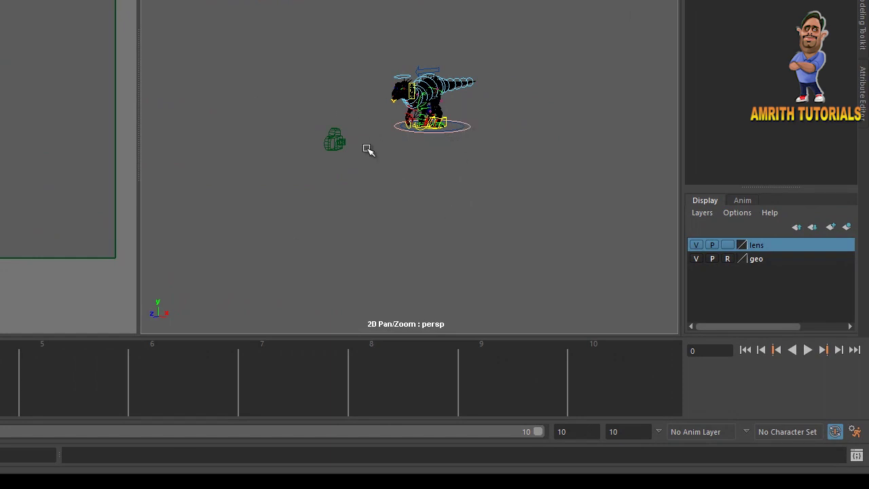
{"action": "left_click", "coordinate": [332, 142]}
{"action": "left_click_drag", "start_coordinate": [359, 163], "coordinate": [348, 171], "text": "alt"}
{"action": "left_click_drag", "start_coordinate": [255, 183], "coordinate": [330, 158]}
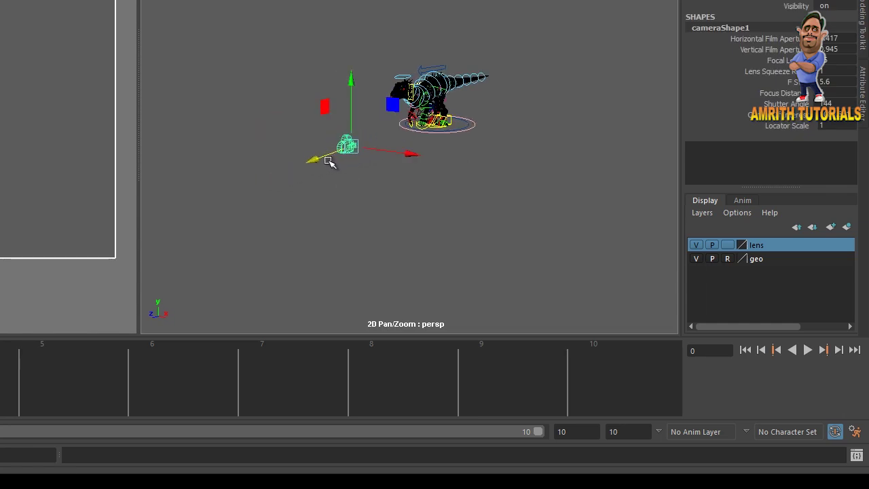
{"action": "mouse_move", "coordinate": [403, 156]}
{"action": "left_mouse_down"}
{"action": "mouse_move", "coordinate": [466, 163]}
{"action": "mouse_move", "coordinate": [370, 153]}
{"action": "mouse_move", "coordinate": [398, 169]}
{"action": "left_mouse_up"}
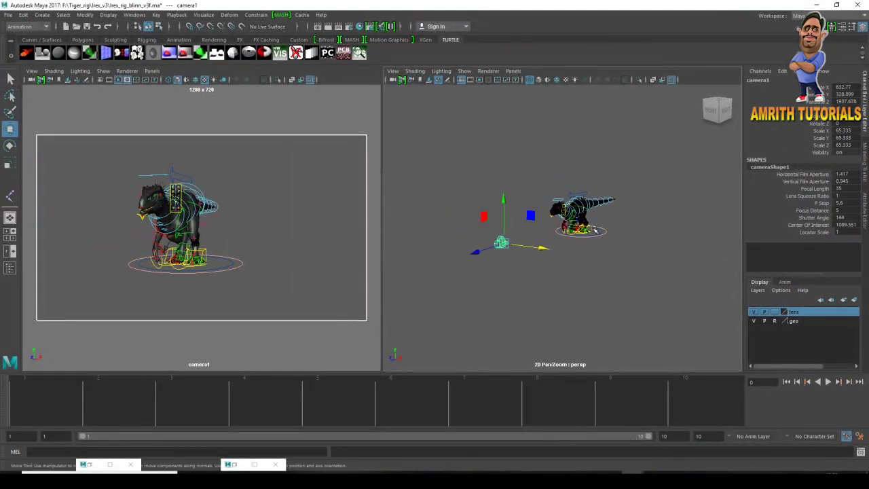
{"action": "key", "text": "space"}
{"action": "left_click_drag", "start_coordinate": [568, 235], "coordinate": [577, 218]}
{"action": "key", "text": "space"}
{"action": "key", "text": "space"}
{"action": "key", "text": "space"}
{"action": "scroll", "coordinate": [565, 230], "scroll_direction": "down", "scroll_amount": 2}
{"action": "left_click", "coordinate": [550, 253]}
{"action": "left_click", "coordinate": [533, 237]}
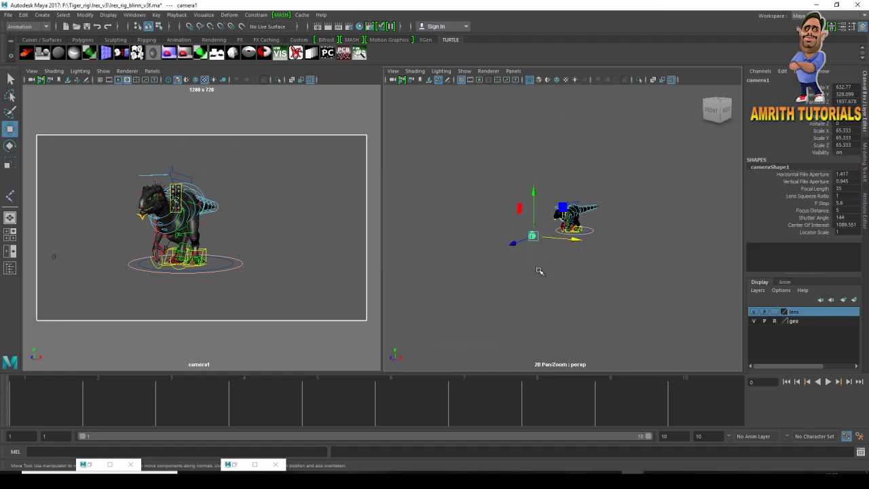
{"action": "scroll", "coordinate": [541, 246], "scroll_direction": "up", "scroll_amount": 3}
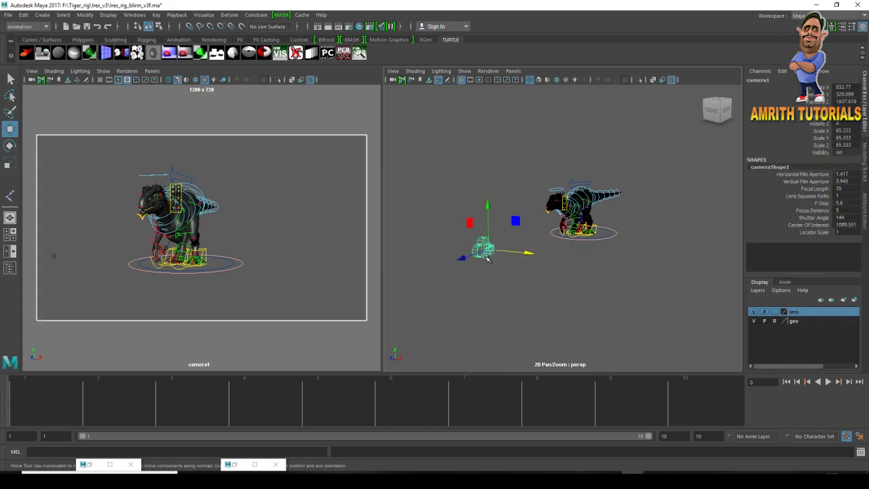
- Rename camera1 as my_camera and deselect it
{"action": "double_click", "coordinate": [771, 80]}
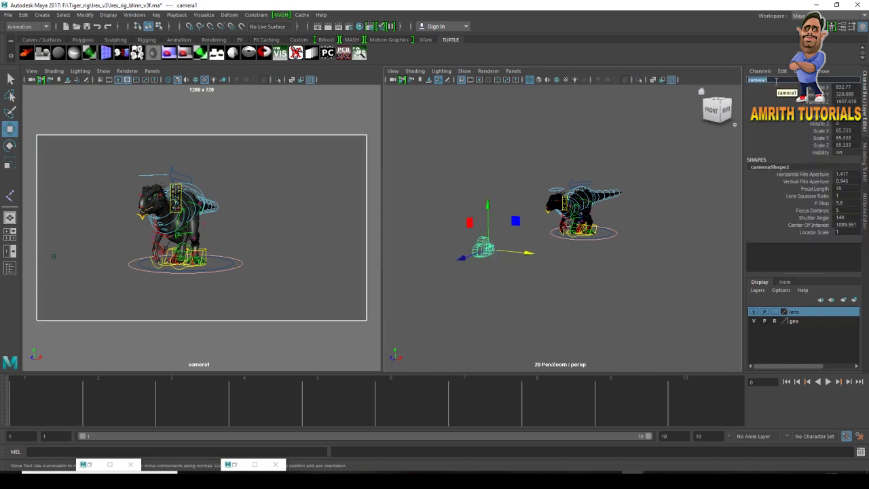
{"action": "type", "text": "cy camera"}
{"action": "key", "text": "Return"}
{"action": "left_click", "coordinate": [551, 272]}
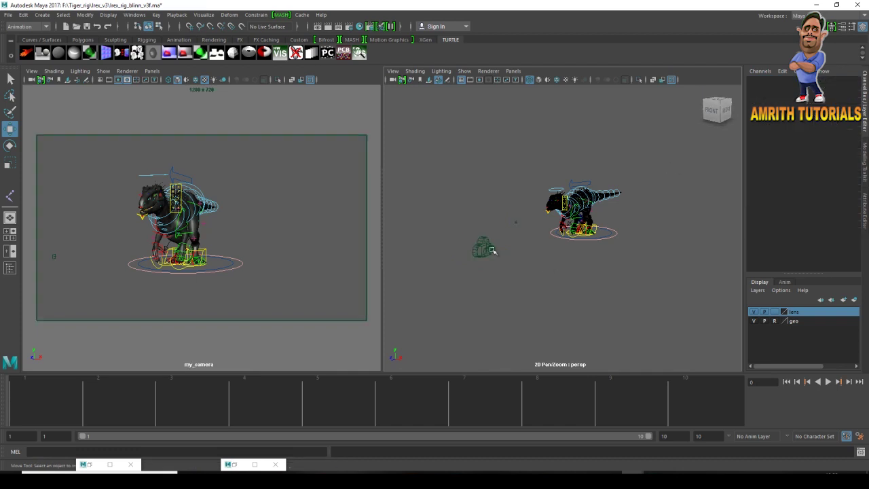
- Reselect the camera and rename it as new_camera
{"action": "left_click", "coordinate": [490, 249]}
{"action": "left_click", "coordinate": [767, 80]}
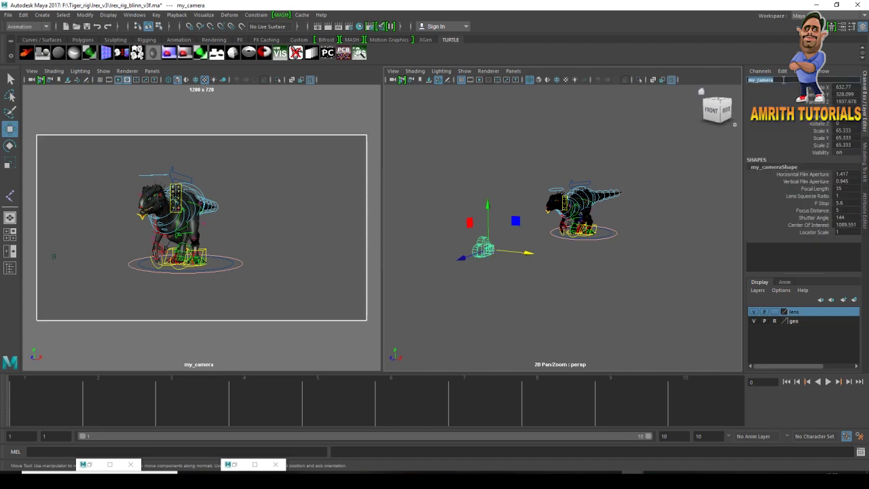
{"action": "type", "text": "new camera"}
{"action": "key", "text": "Return"}
{"action": "left_click", "coordinate": [577, 131]}
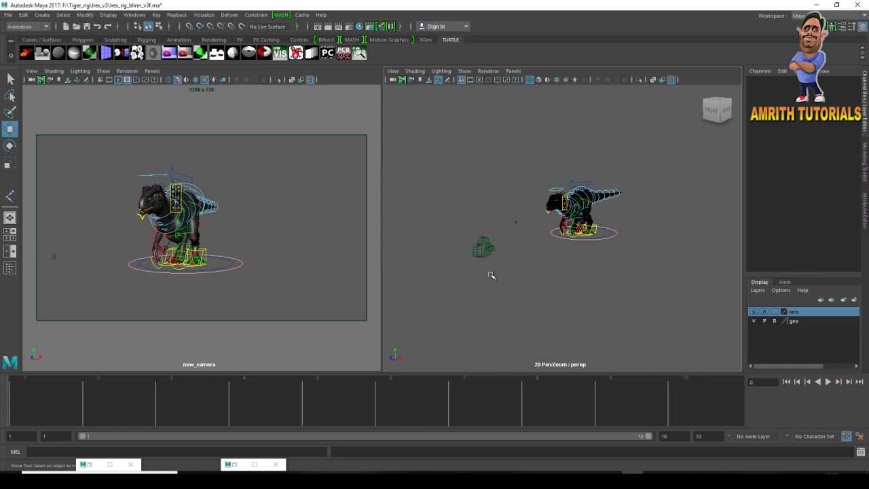
- Move new_camera farther back and higher in the persp view, to about X 695, Y 379, Z 2164
{"action": "left_click", "coordinate": [483, 248]}
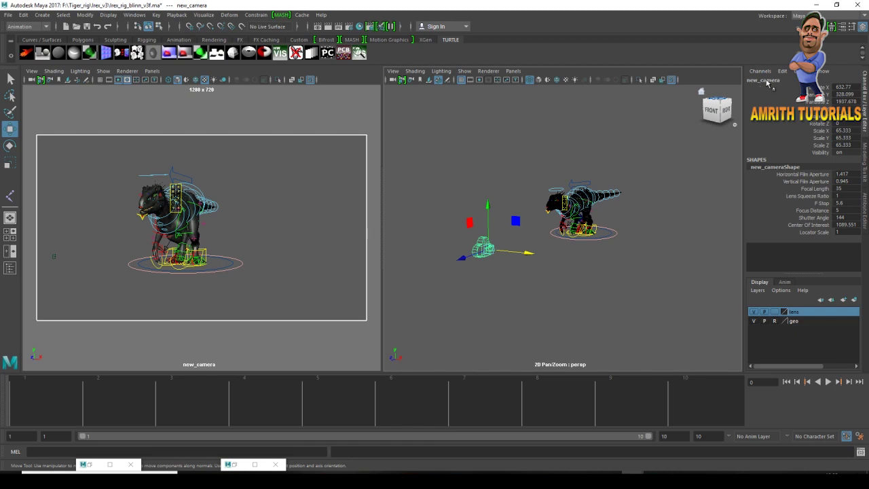
{"action": "left_click", "coordinate": [474, 271]}
{"action": "left_click", "coordinate": [480, 256]}
{"action": "left_click_drag", "start_coordinate": [465, 259], "coordinate": [576, 258]}
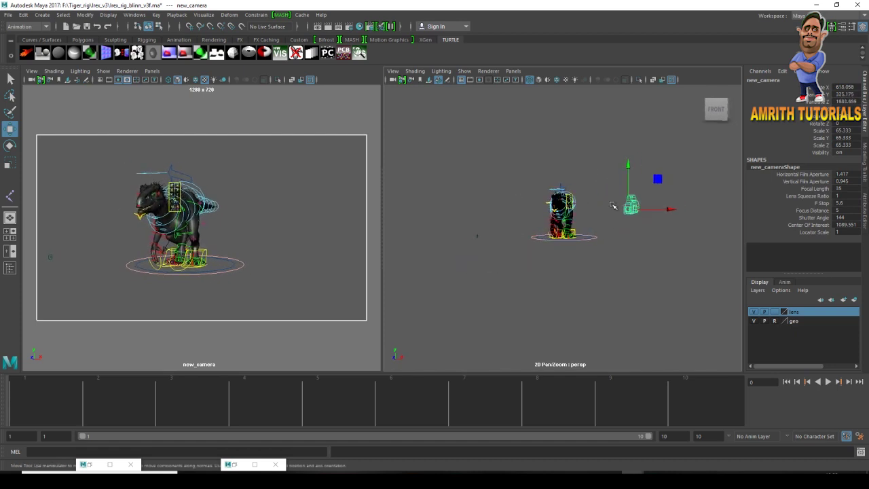
{"action": "mouse_move", "coordinate": [628, 183]}
{"action": "left_mouse_down"}
{"action": "mouse_move", "coordinate": [629, 173]}
{"action": "mouse_move", "coordinate": [628, 186]}
{"action": "left_mouse_up"}
{"action": "left_click_drag", "start_coordinate": [609, 223], "coordinate": [636, 219], "text": "alt"}
{"action": "middle_click_drag", "start_coordinate": [636, 219], "coordinate": [608, 236], "text": "alt"}
{"action": "left_click_drag", "start_coordinate": [608, 236], "coordinate": [593, 239], "text": "alt"}
{"action": "left_click_drag", "start_coordinate": [638, 219], "coordinate": [656, 184]}
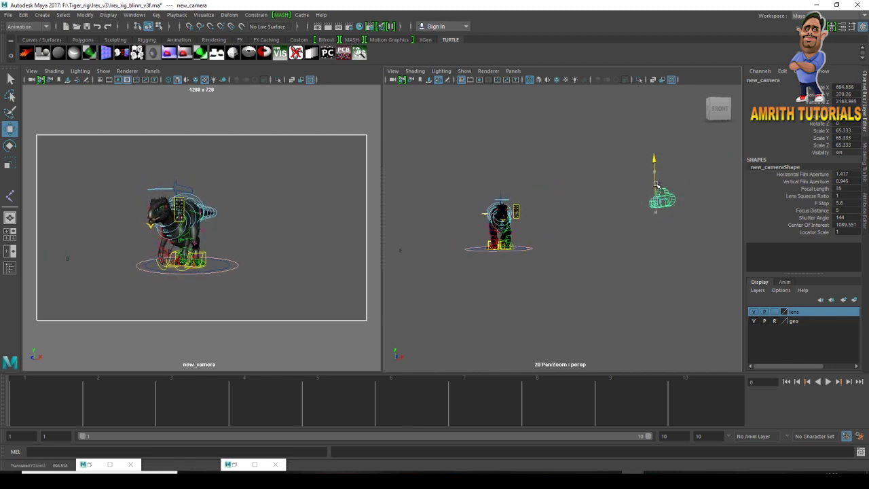
{"action": "left_click", "coordinate": [600, 255]}
{"action": "left_click", "coordinate": [662, 205]}
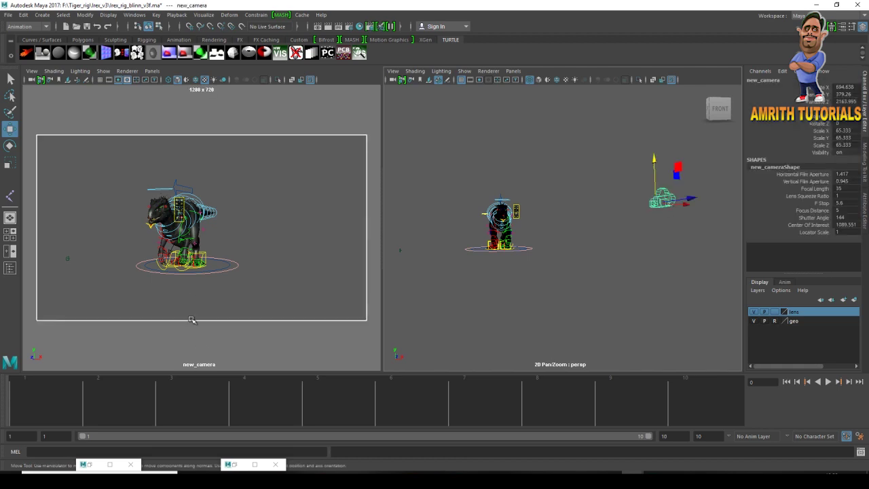
- Maximize the new_camera view and set the playback end frame to 120
{"action": "key", "text": "space"}
{"action": "key", "text": "space"}
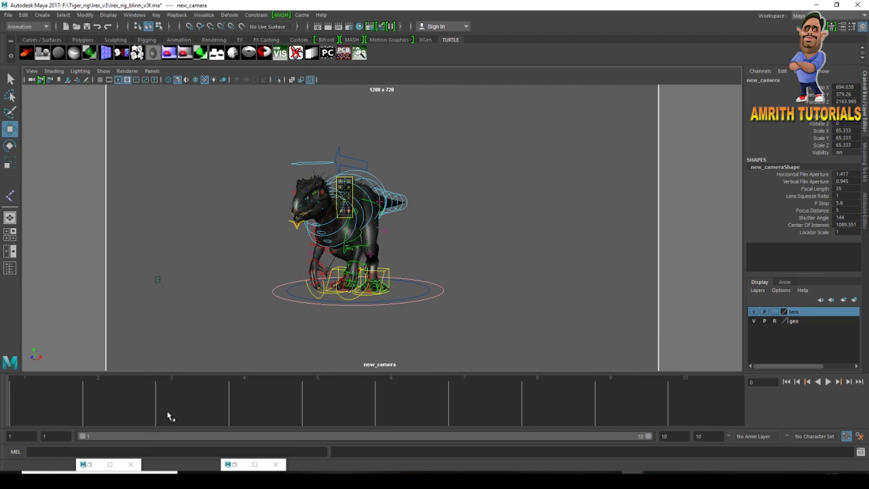
{"action": "left_click_drag", "start_coordinate": [670, 436], "coordinate": [607, 414]}
{"action": "type", "text": "120"}
{"action": "key", "text": "Return"}
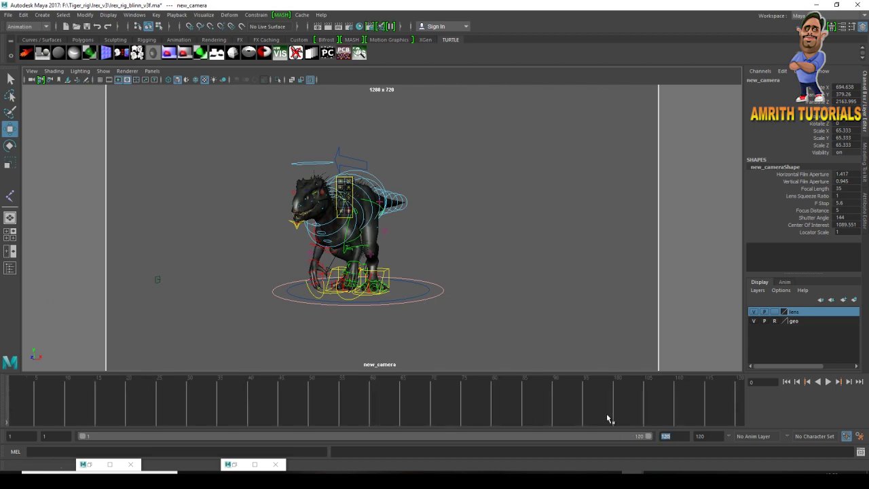
- Try raising the dinosaur with its MainExtra1 ground control, undo the move and clear the selection
{"action": "left_click", "coordinate": [381, 307]}
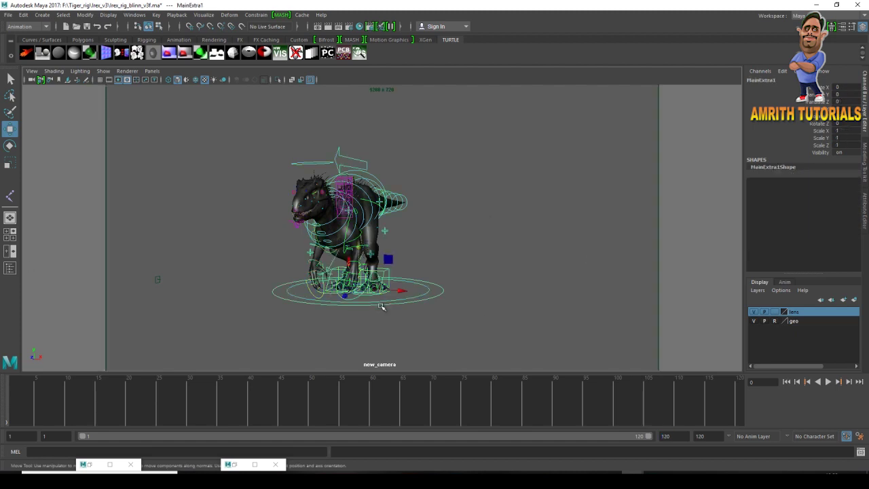
{"action": "mouse_move", "coordinate": [357, 257]}
{"action": "left_mouse_down"}
{"action": "mouse_move", "coordinate": [358, 234]}
{"action": "mouse_move", "coordinate": [359, 244]}
{"action": "left_mouse_up"}
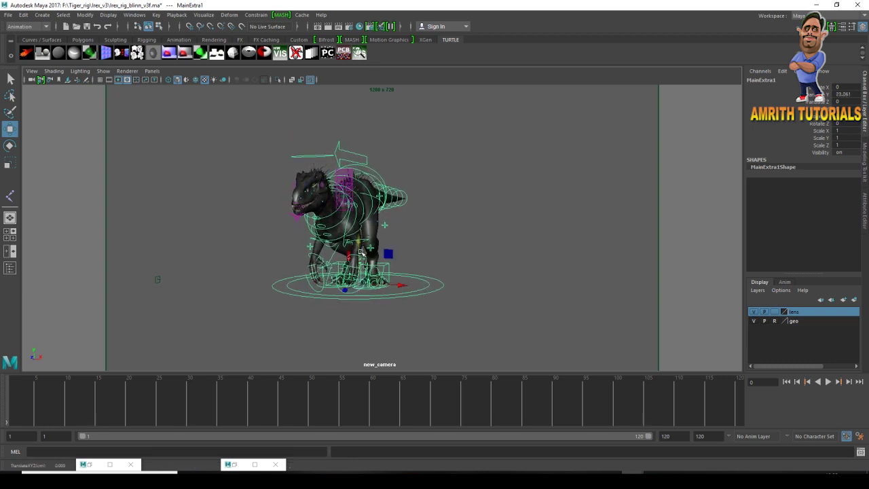
{"action": "key", "text": "ctrl+z"}
{"action": "left_click", "coordinate": [446, 250]}
{"action": "left_click", "coordinate": [412, 298]}
{"action": "left_click", "coordinate": [446, 297]}
{"action": "left_click", "coordinate": [438, 297]}
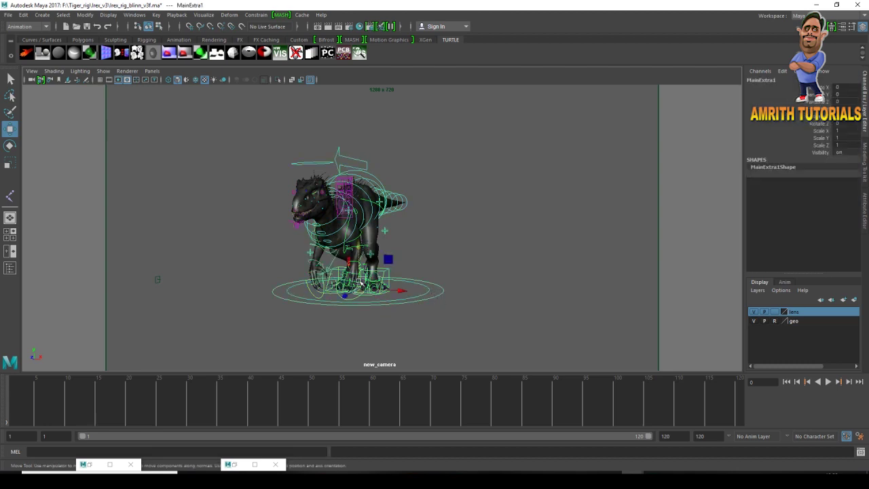
{"action": "left_click", "coordinate": [445, 256]}
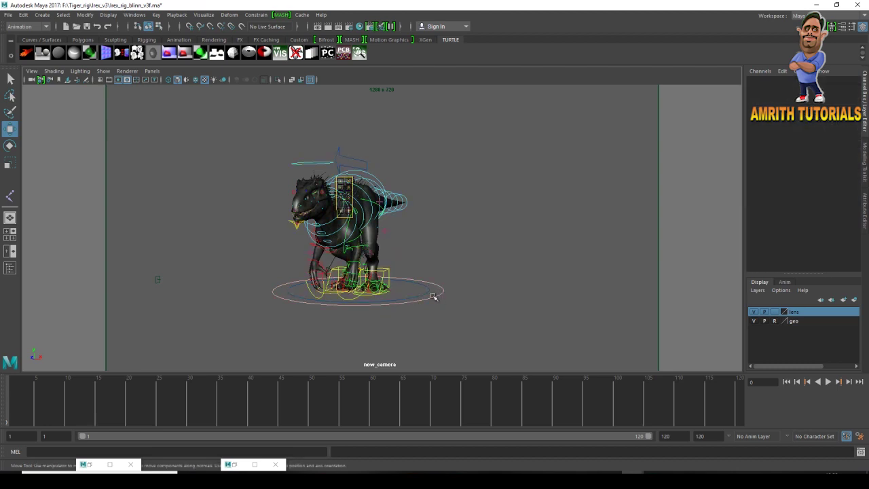
- Select the dinosaur's MainExtra1 ground control and go to frame 1
{"action": "left_click", "coordinate": [434, 297]}
{"action": "left_click", "coordinate": [13, 401]}
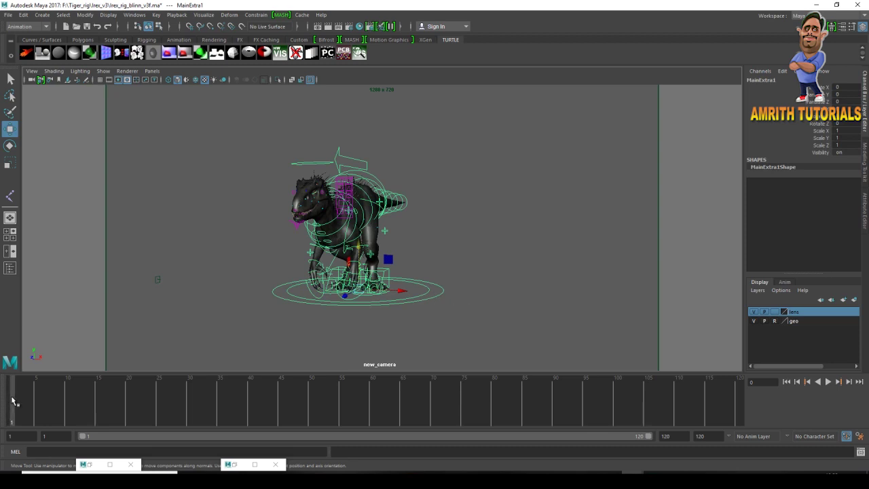
- Switch the menu set to Modeling and back to Animation
{"action": "left_click", "coordinate": [26, 25]}
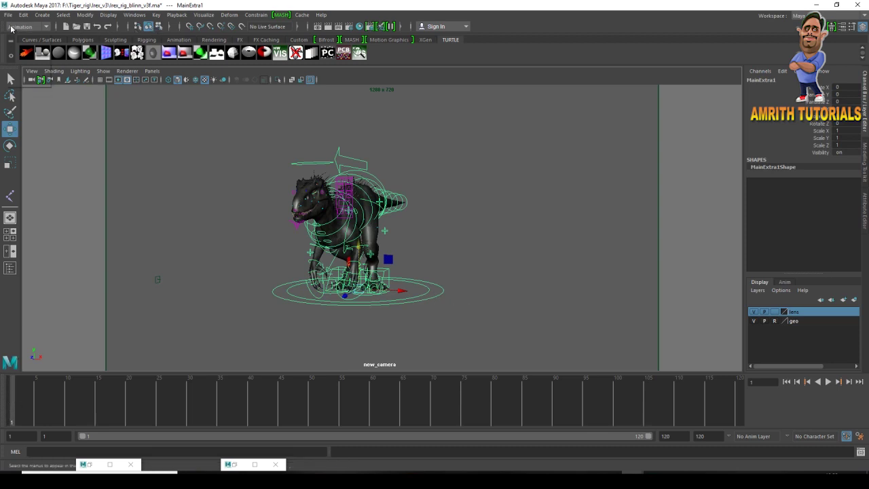
{"action": "left_click", "coordinate": [18, 37]}
{"action": "left_click", "coordinate": [21, 27]}
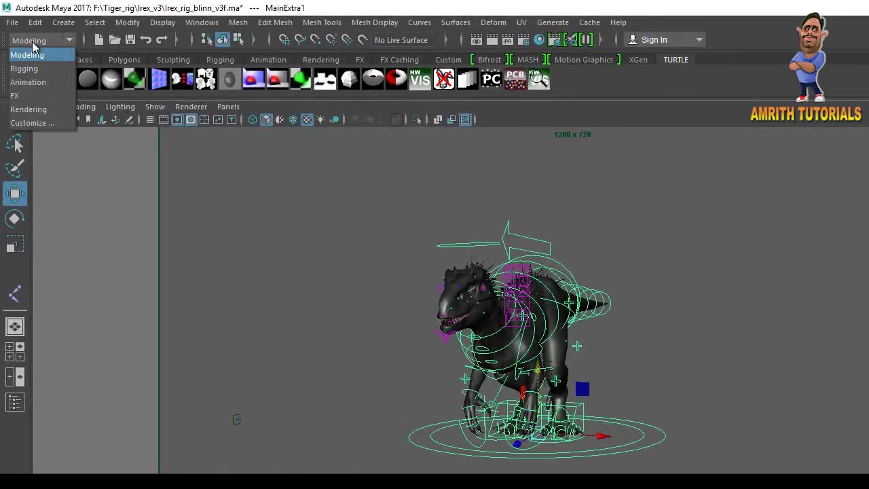
{"action": "left_click", "coordinate": [21, 82]}
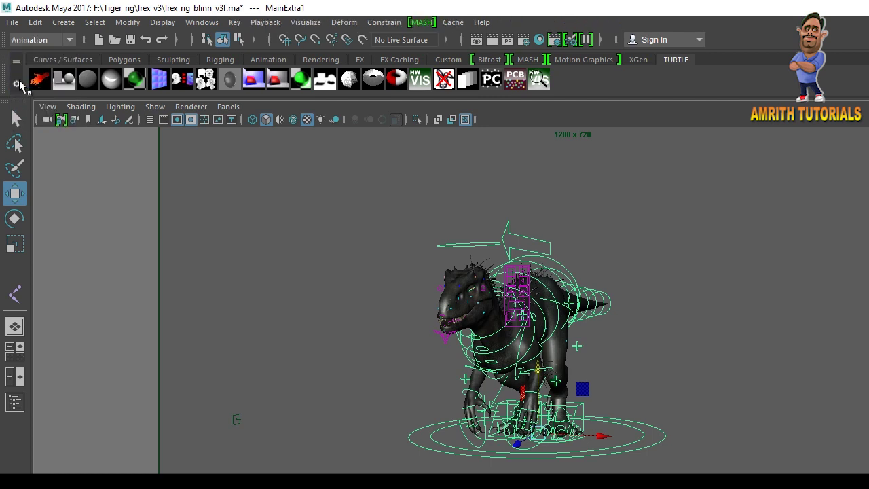
- Reset the turntable options and create a clockwise turntable of 120 frames around the selected MainExtra1 control
{"action": "left_click", "coordinate": [305, 24]}
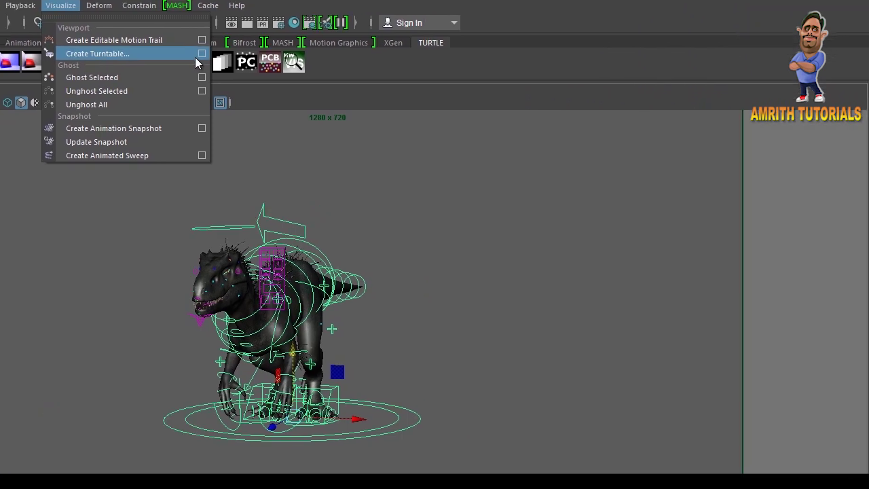
{"action": "left_click", "coordinate": [382, 70]}
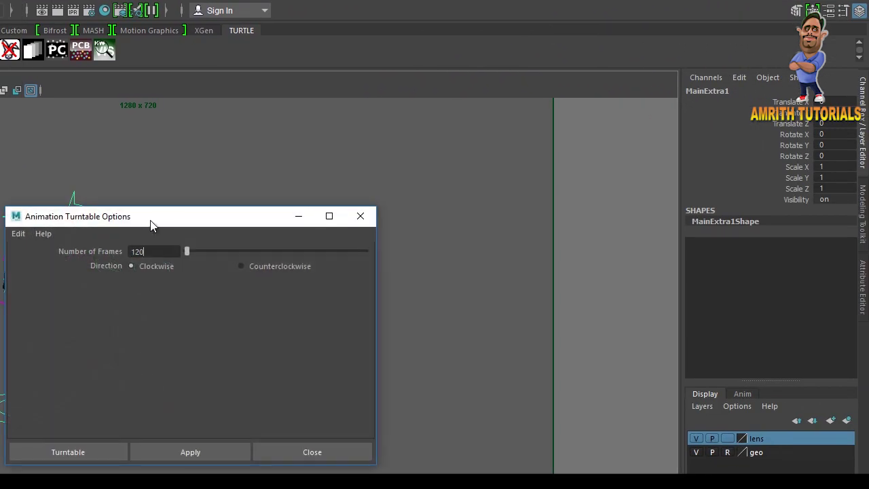
{"action": "left_click_drag", "start_coordinate": [150, 224], "coordinate": [407, 132]}
{"action": "left_click", "coordinate": [278, 141]}
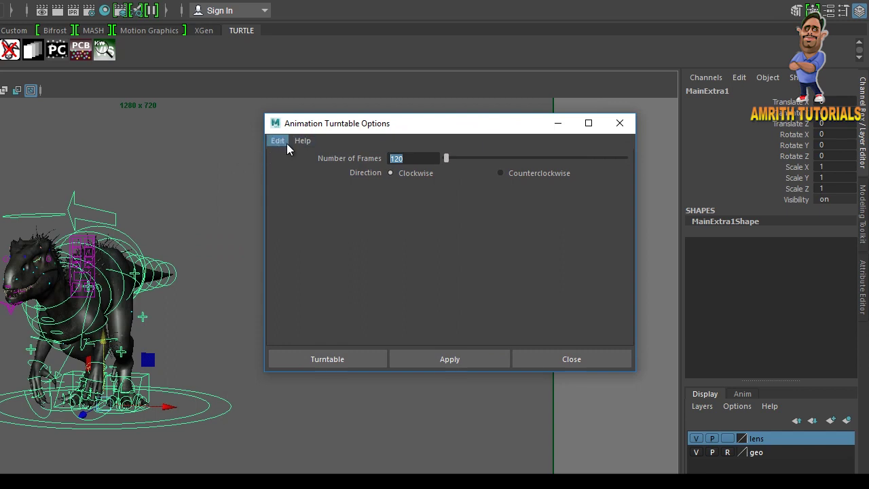
{"action": "left_click", "coordinate": [290, 167]}
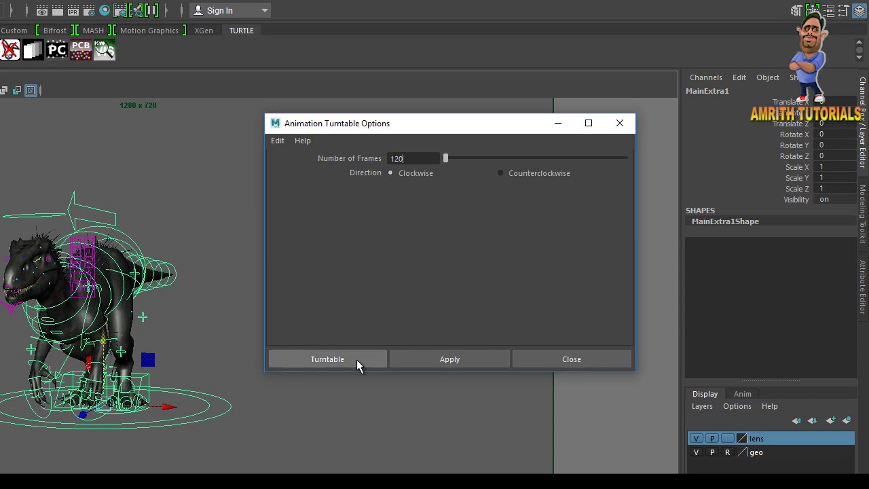
{"action": "left_click", "coordinate": [327, 359]}
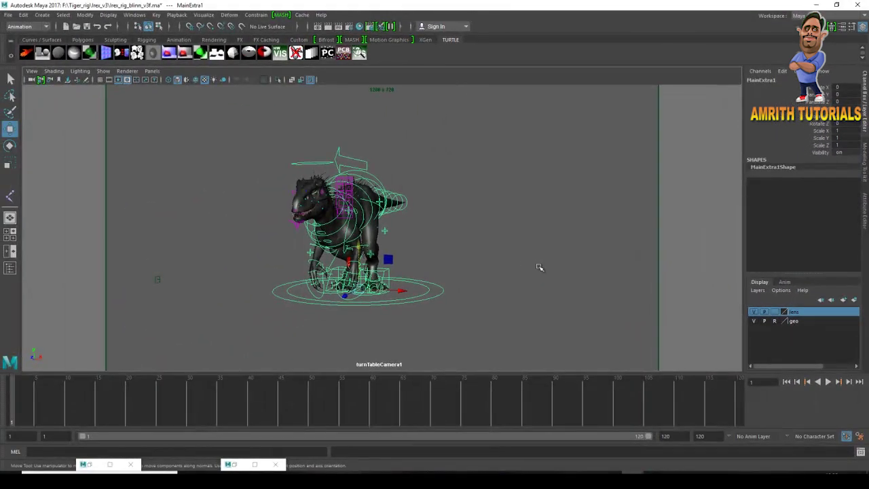
- Play the turntable through turnTableCamera1, stop playback and clear the selection
{"action": "left_click", "coordinate": [827, 382]}
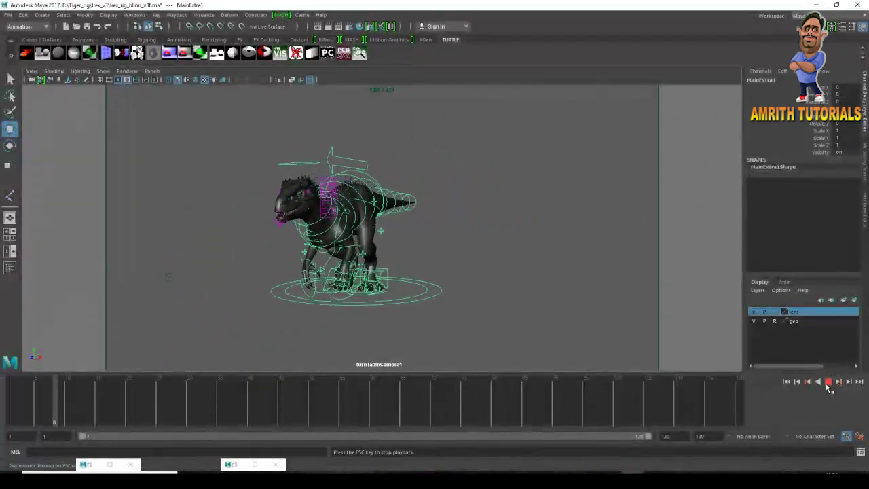
{"action": "left_click", "coordinate": [827, 381]}
{"action": "key", "text": "space"}
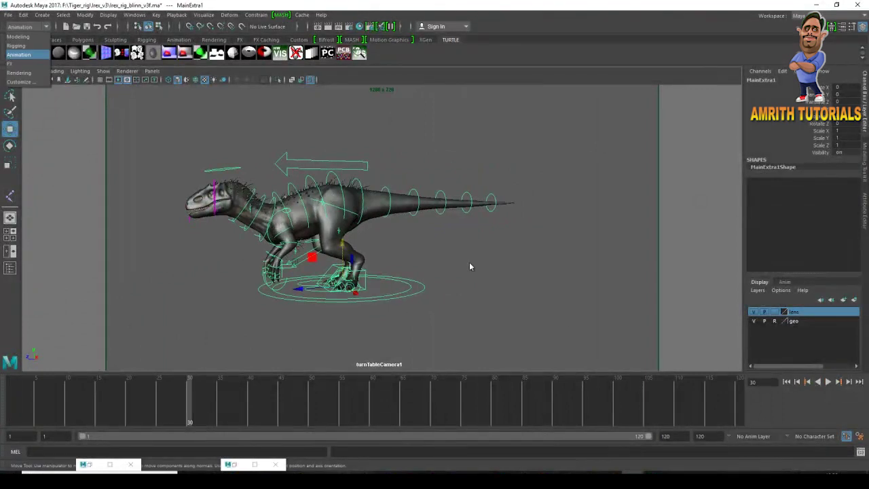
{"action": "left_click", "coordinate": [533, 252]}
- Show the camera and persp views side by side, play the turntable from frame 1 and stop it
{"action": "key", "text": "space"}
{"action": "scroll", "coordinate": [535, 254], "scroll_direction": "down", "scroll_amount": 2}
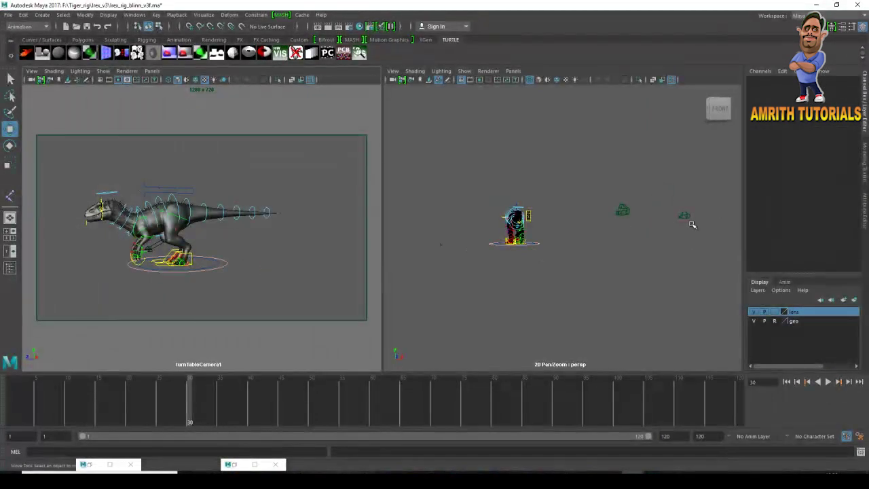
{"action": "left_click", "coordinate": [786, 381]}
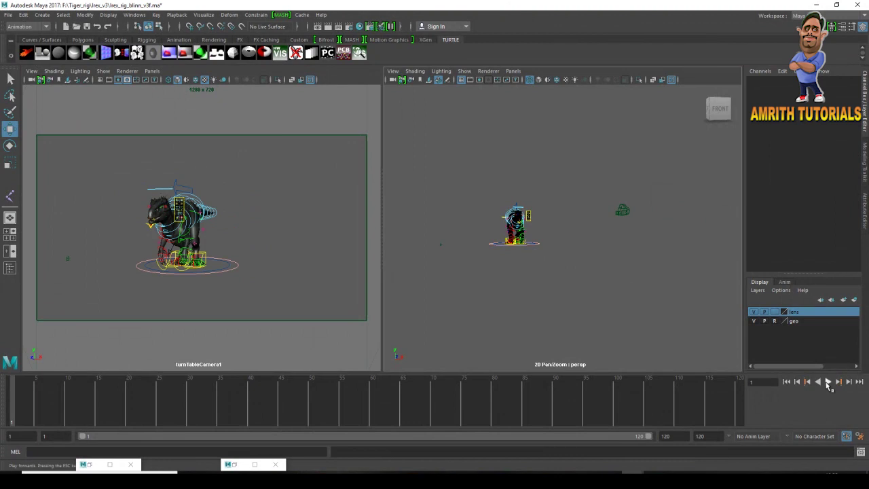
{"action": "left_click", "coordinate": [827, 381]}
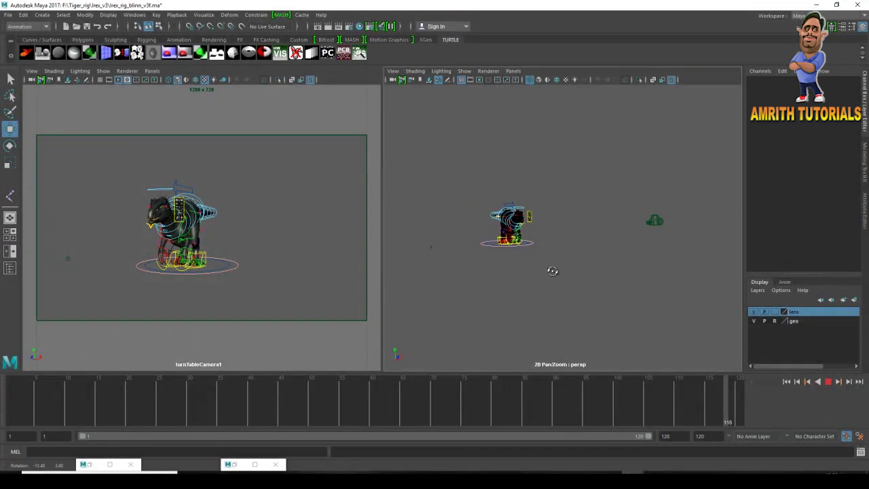
{"action": "left_click", "coordinate": [827, 381]}
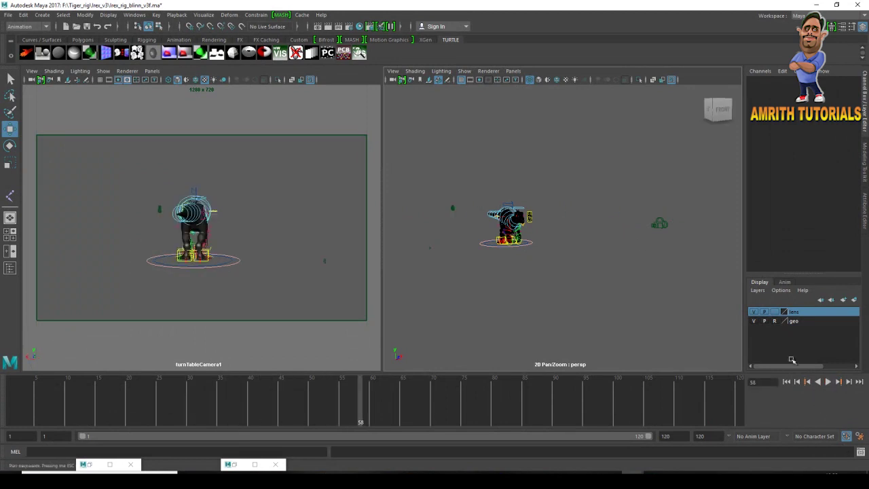
- Delete new_camera in the persp view and scrub the timeline to frame 56
{"action": "left_click", "coordinate": [653, 226]}
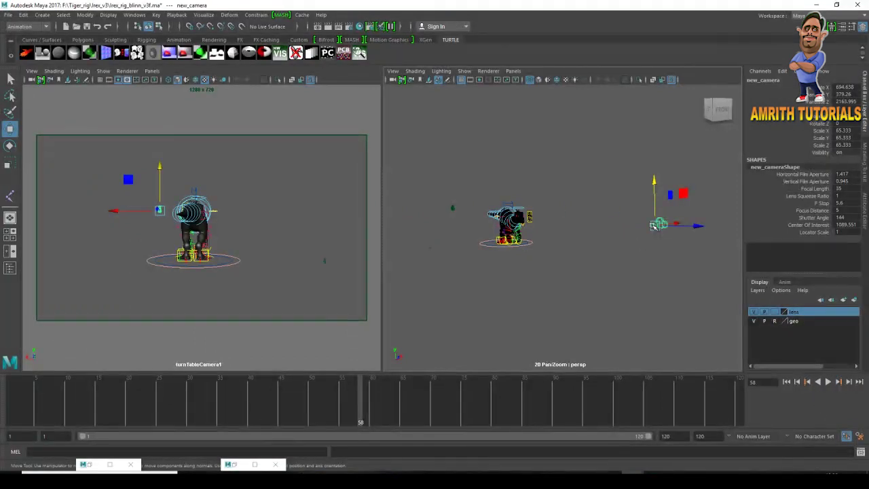
{"action": "key", "text": "Delete"}
{"action": "left_click_drag", "start_coordinate": [194, 400], "coordinate": [350, 400]}
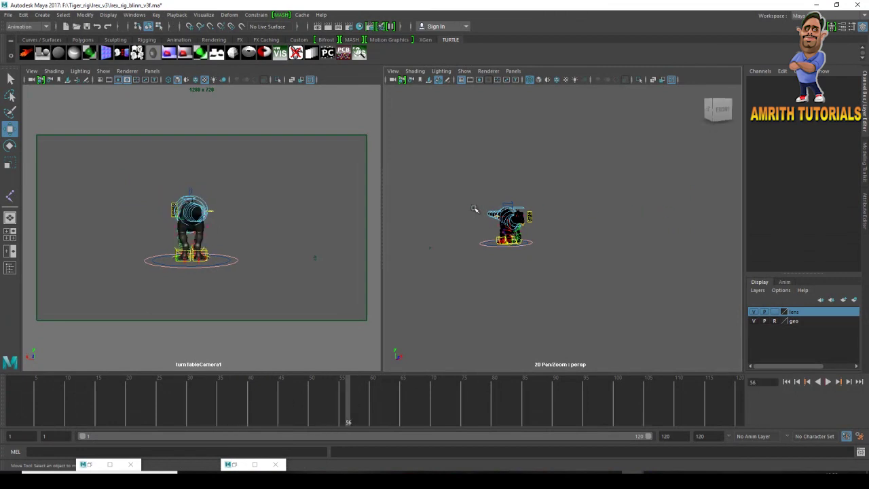
- Select turnTableCamera1, maximize its view, and play and stop the turntable animation
{"action": "left_click", "coordinate": [474, 209]}
{"action": "key", "text": "space"}
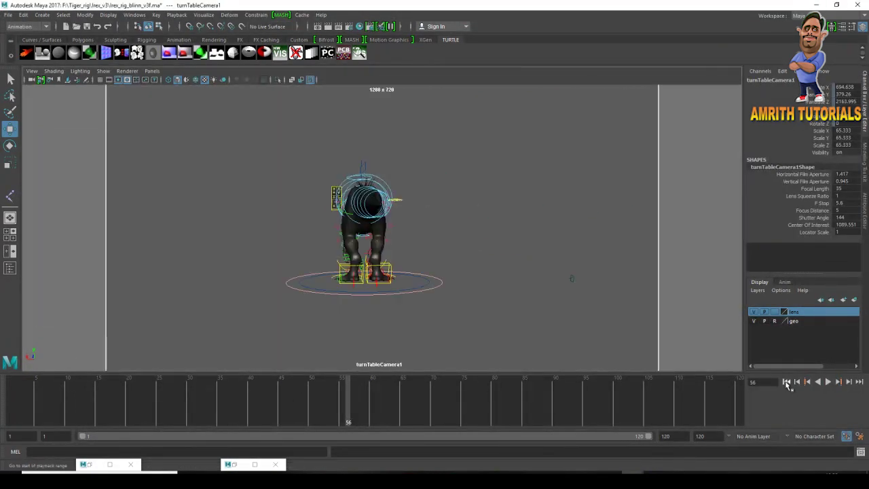
{"action": "left_click", "coordinate": [828, 382]}
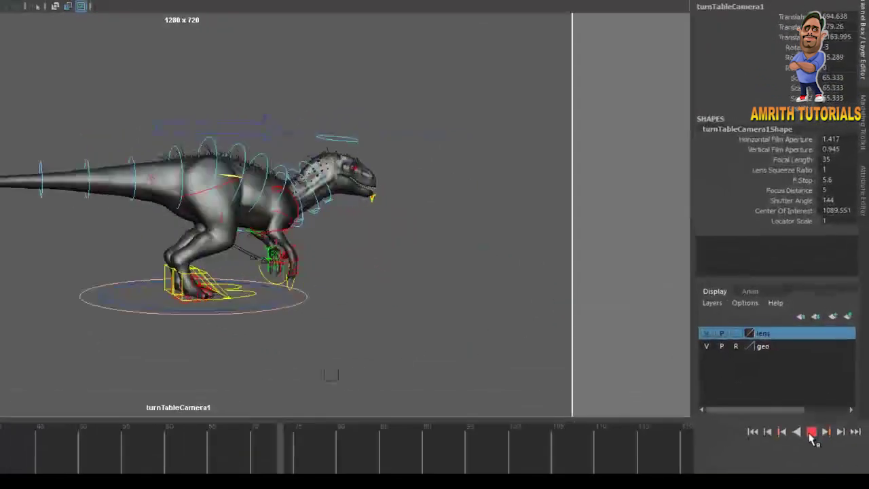
{"action": "left_click", "coordinate": [811, 435]}
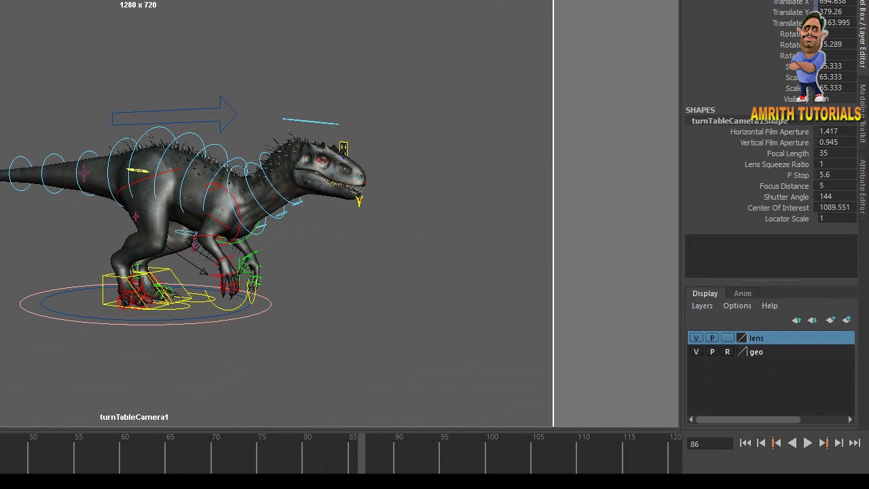
- Select group1 in the Outliner and expand it to examine the turnTableCamera1 it contains
{"action": "left_click", "coordinate": [76, 320]}
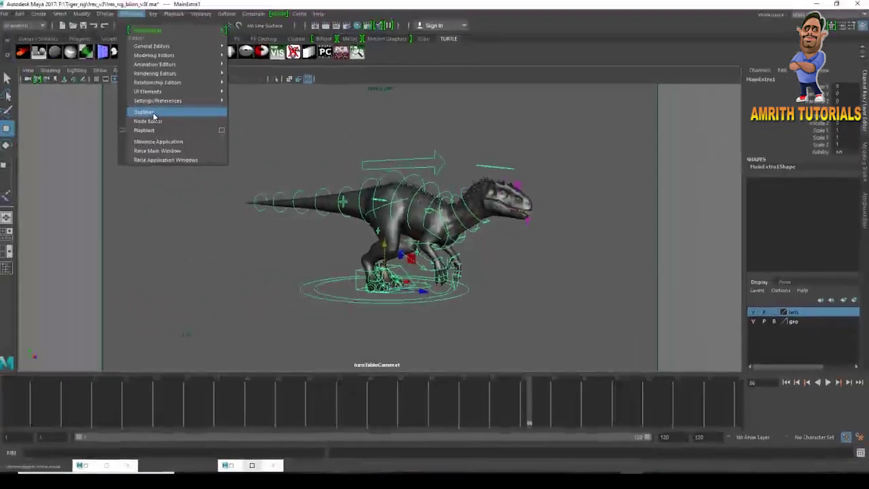
{"action": "left_click", "coordinate": [169, 113]}
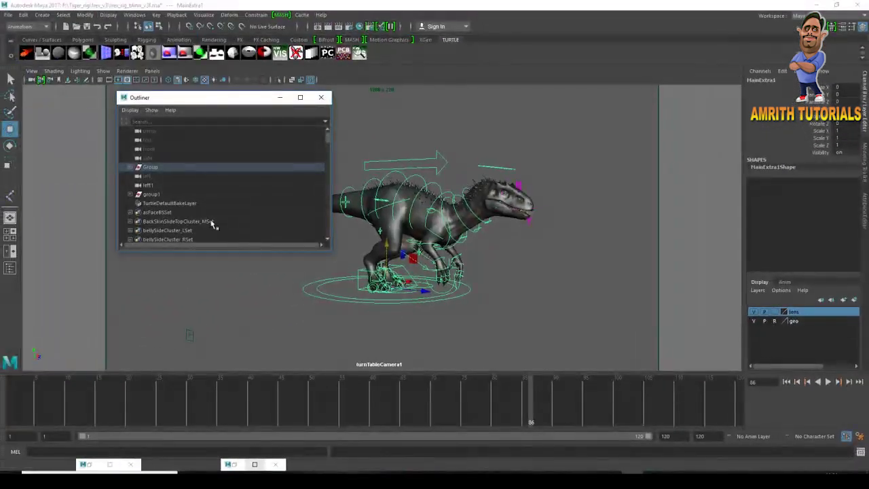
{"action": "left_click", "coordinate": [144, 195]}
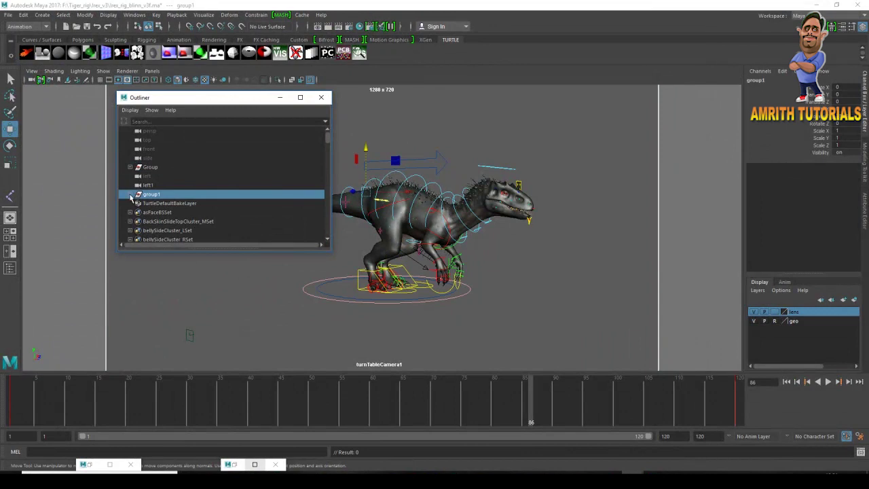
{"action": "left_click_drag", "start_coordinate": [335, 257], "coordinate": [457, 398]}
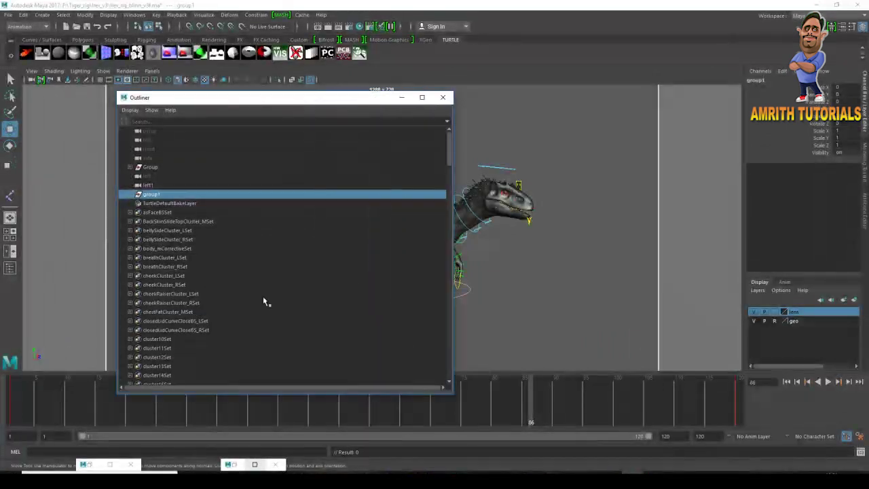
{"action": "left_click", "coordinate": [131, 194]}
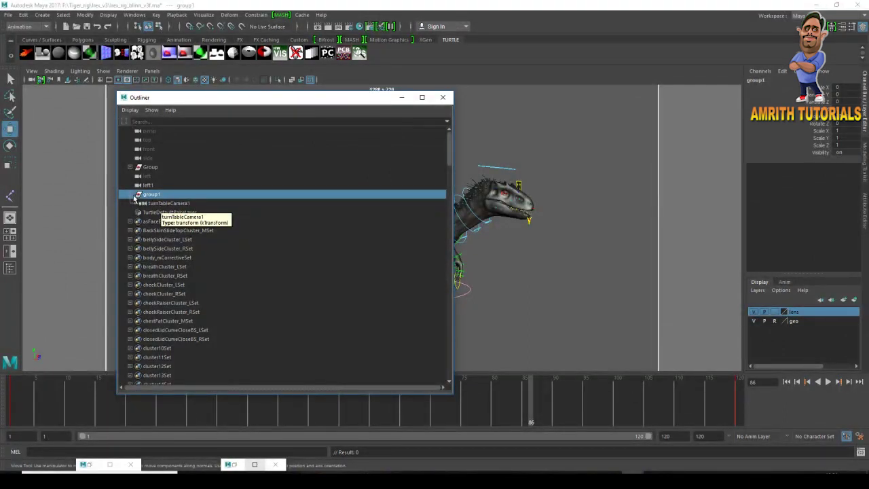
{"action": "left_click", "coordinate": [132, 195]}
{"action": "left_click", "coordinate": [402, 97]}
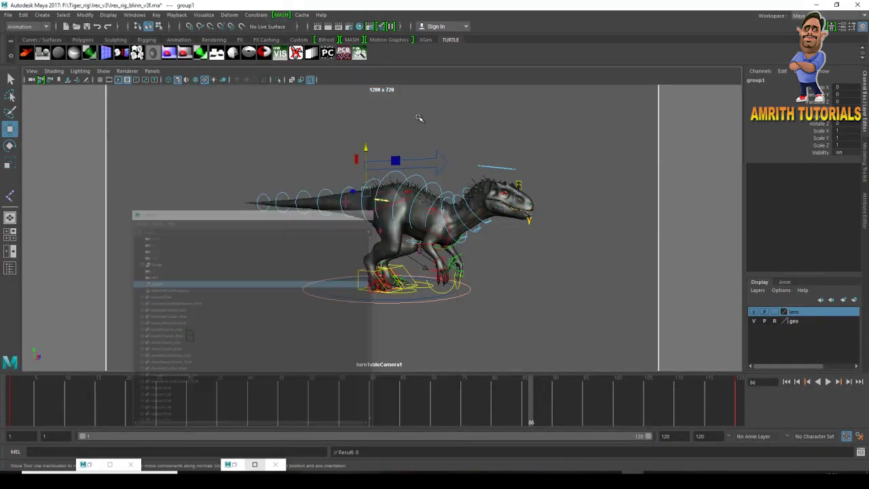
- Return the timeline to frame 1 and show the camera and persp views side by side
{"action": "left_click_drag", "start_coordinate": [192, 388], "coordinate": [245, 395]}
{"action": "key", "text": "Escape"}
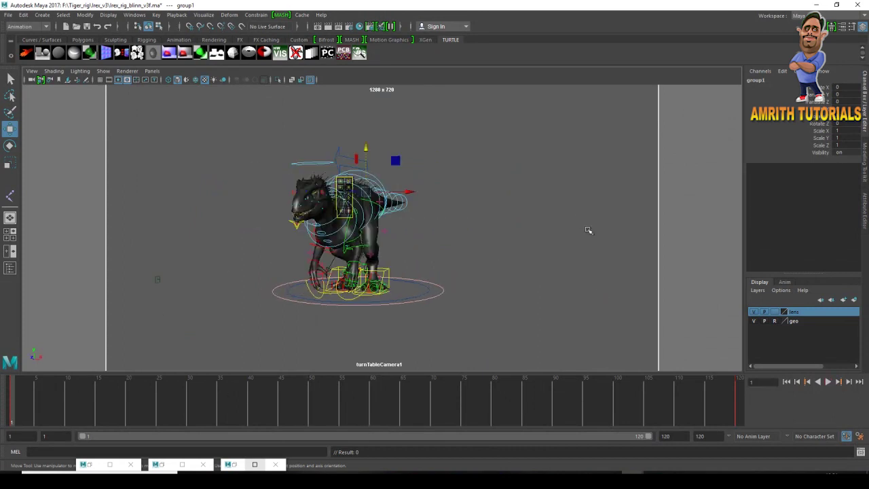
{"action": "key", "text": "space"}
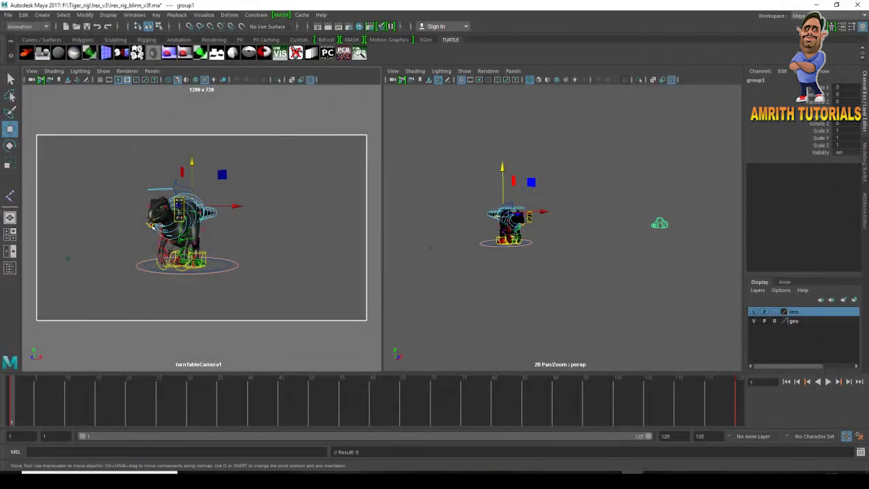
- Check that group1 is selected in the Outliner and open its Rotate Y curve in the Graph Editor
{"action": "left_click", "coordinate": [133, 15]}
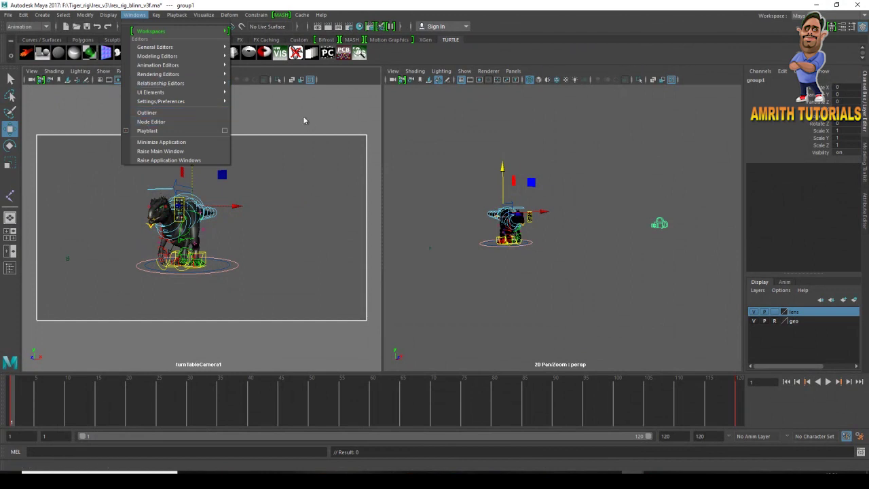
{"action": "left_click", "coordinate": [148, 112]}
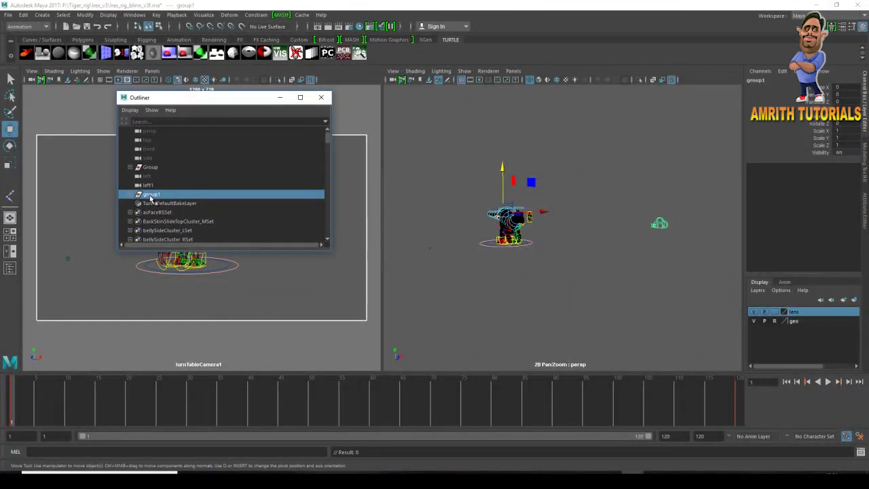
{"action": "left_click", "coordinate": [321, 97]}
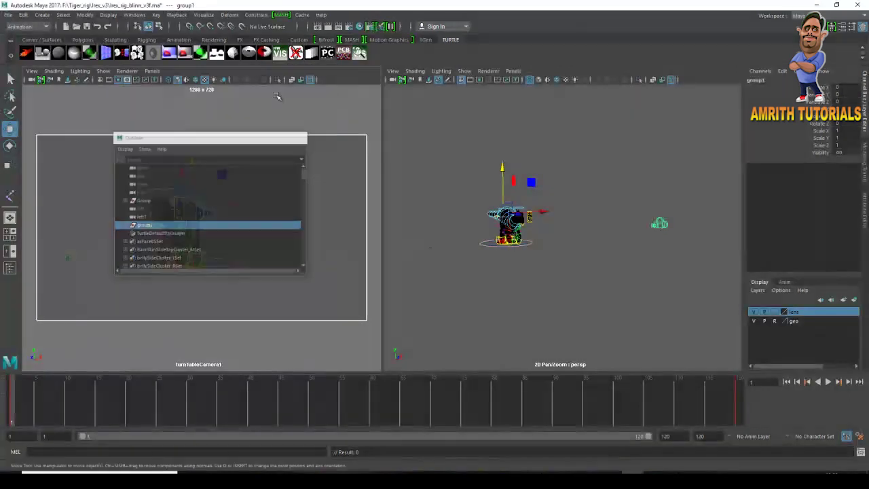
{"action": "left_click", "coordinate": [135, 15]}
{"action": "mouse_move", "coordinate": [152, 66]}
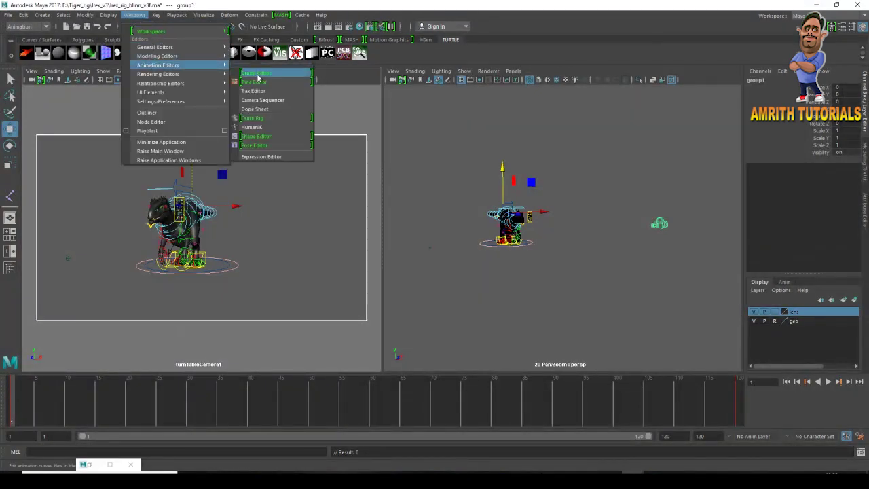
{"action": "left_click", "coordinate": [258, 74]}
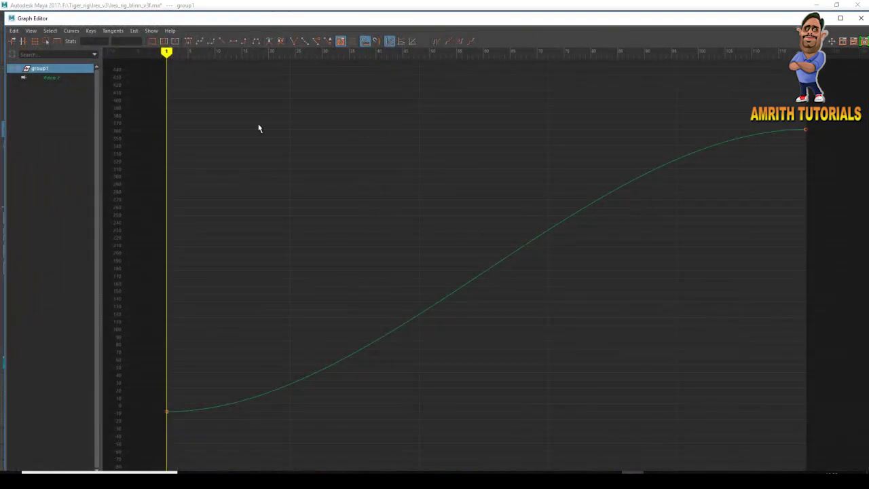
{"action": "scroll", "coordinate": [289, 311], "scroll_direction": "down", "scroll_amount": 2}
{"action": "scroll", "coordinate": [303, 318], "scroll_direction": "up", "scroll_amount": 1}
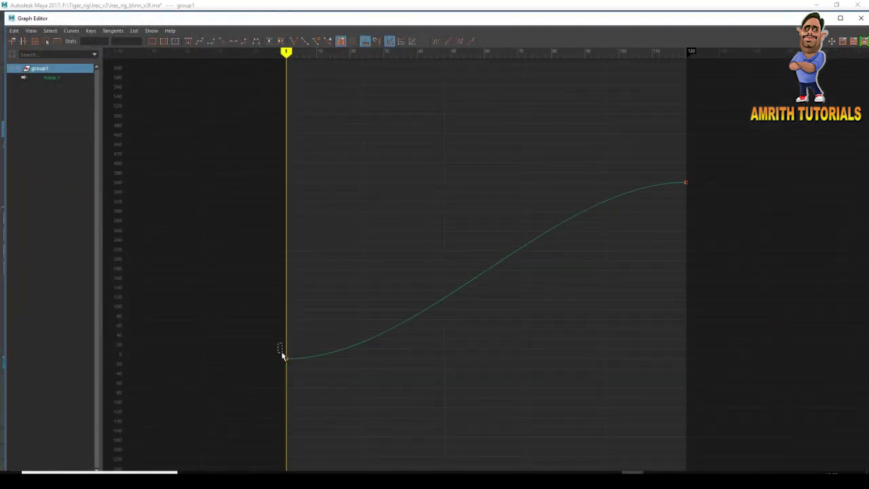
- Select the first and last keys of group1's Rotate Y curve and play back the turntable
{"action": "left_click_drag", "start_coordinate": [281, 354], "coordinate": [346, 384]}
{"action": "left_click_drag", "start_coordinate": [731, 238], "coordinate": [732, 238]}
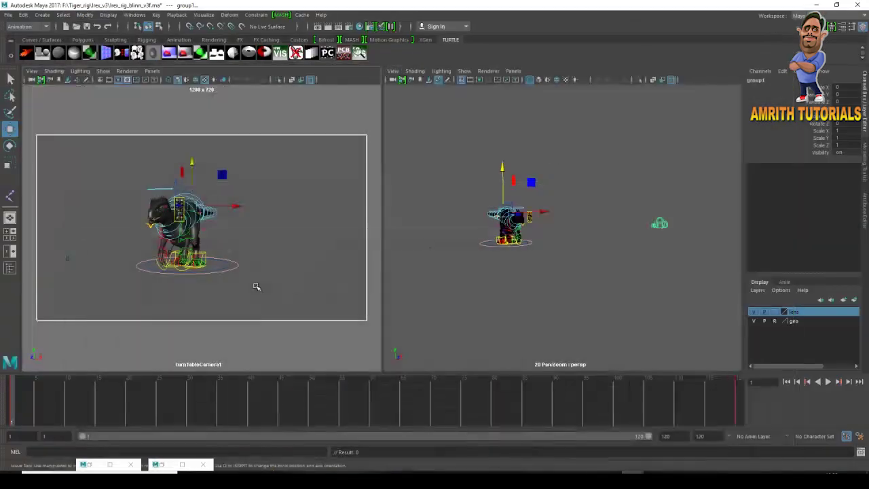
{"action": "key", "text": "alt+v"}
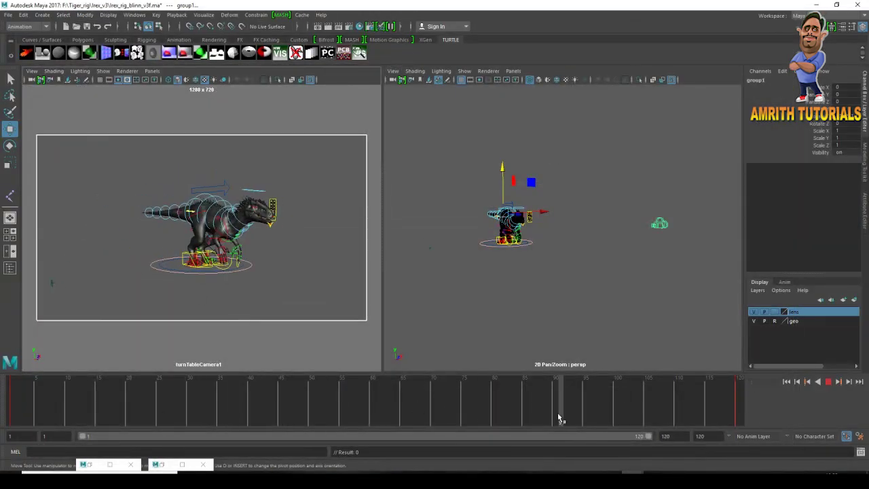
- Stop the turntable playback and bring up group1's Rotate Y curve in the Graph Editor
{"action": "left_click", "coordinate": [828, 384]}
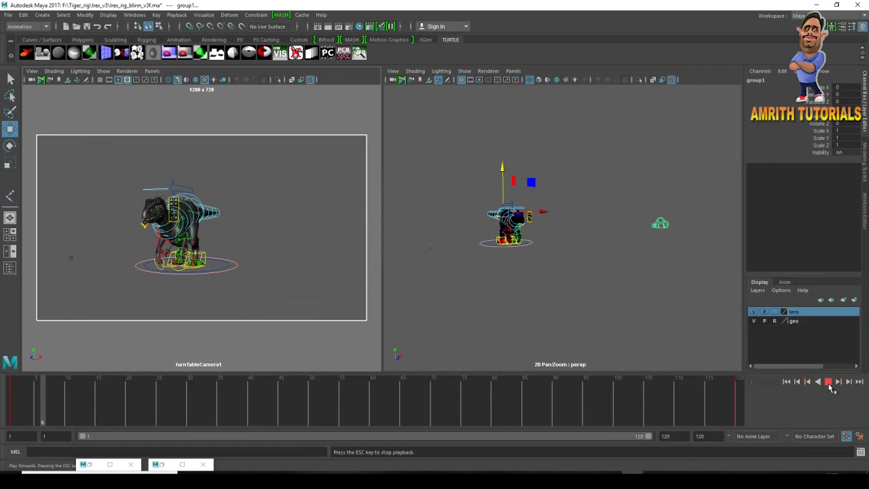
{"action": "left_click", "coordinate": [829, 382]}
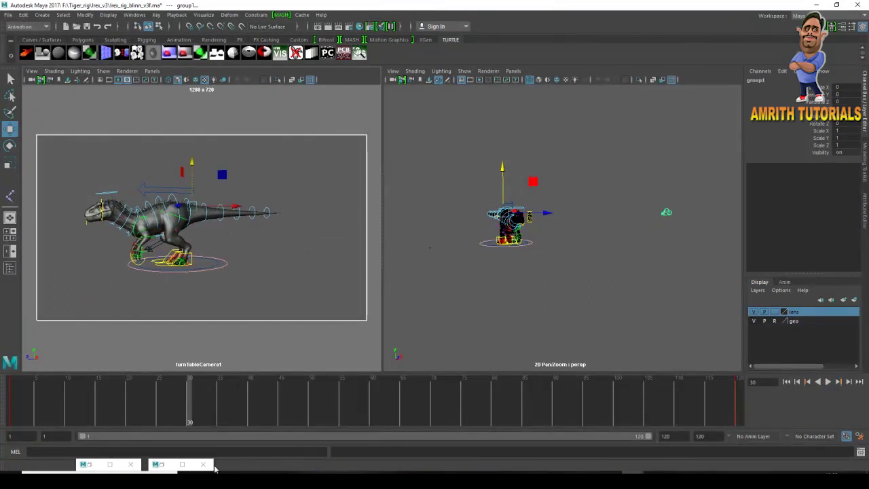
{"action": "left_click", "coordinate": [110, 465]}
{"action": "left_click", "coordinate": [860, 3]}
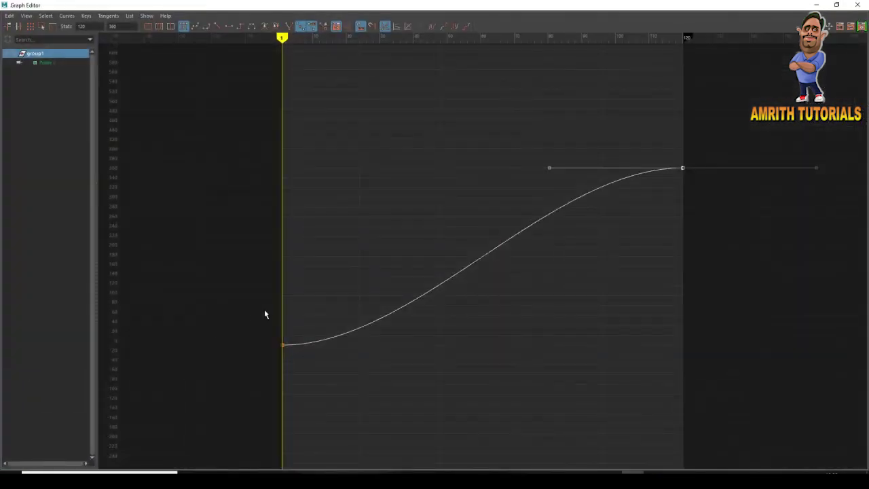
- Give the first and last keys of group1's Rotate Y curve linear tangents and close the Graph Editor
{"action": "left_click_drag", "start_coordinate": [265, 314], "coordinate": [306, 388]}
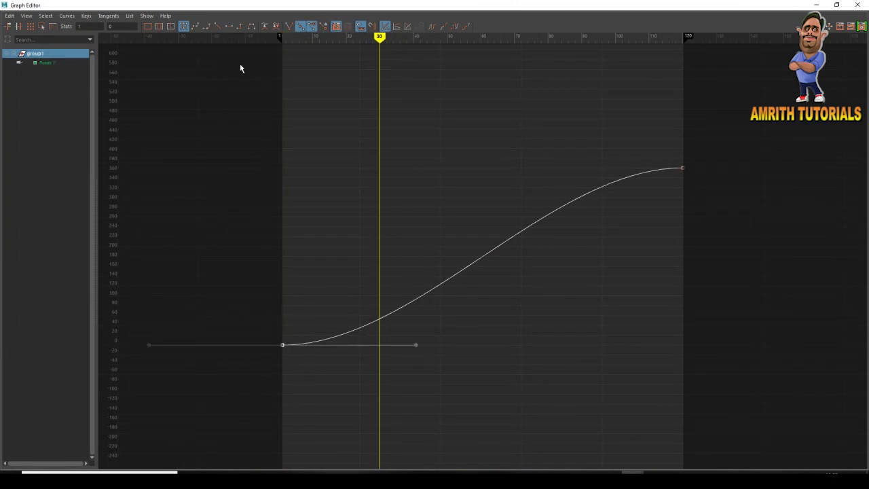
{"action": "left_click", "coordinate": [217, 27]}
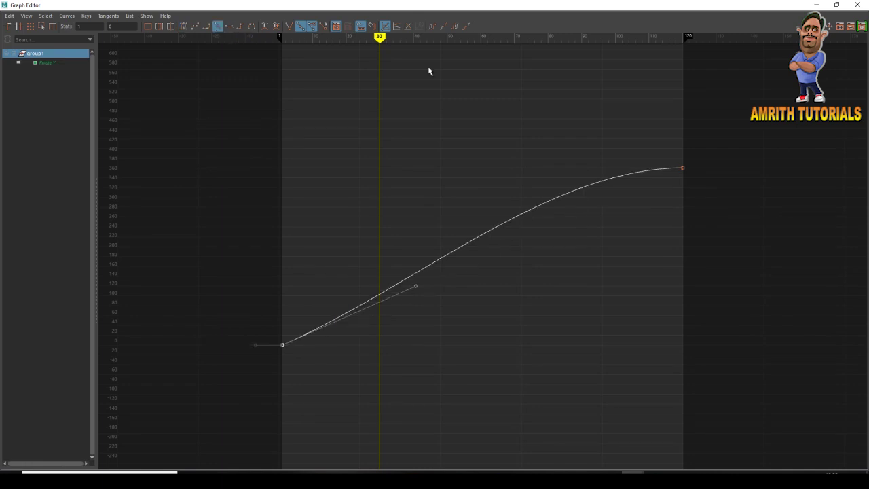
{"action": "left_click_drag", "start_coordinate": [647, 150], "coordinate": [692, 207]}
{"action": "left_click", "coordinate": [218, 27]}
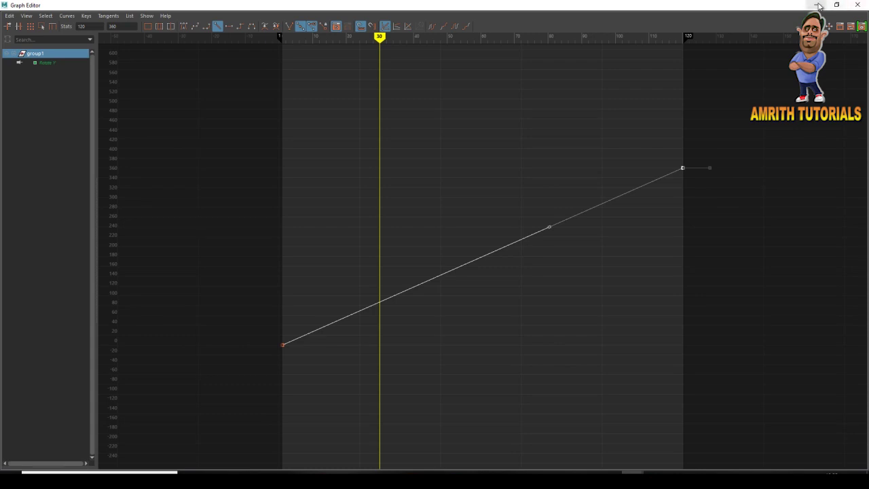
{"action": "left_click", "coordinate": [858, 4]}
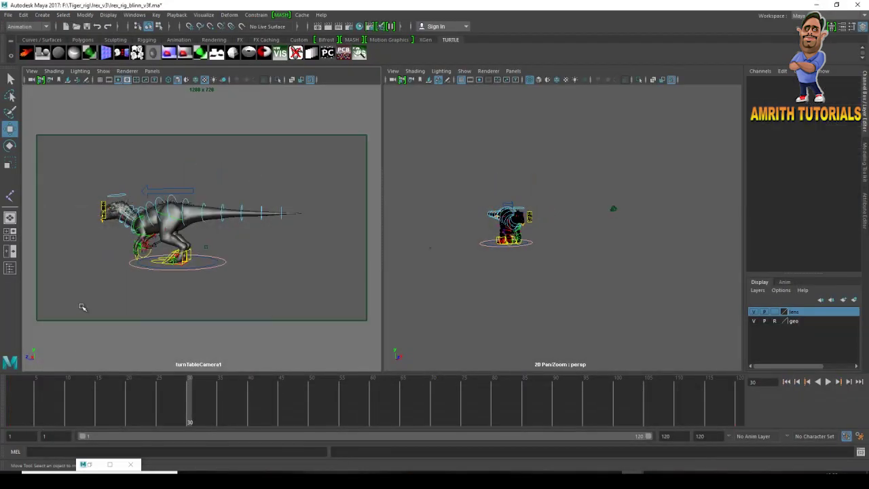
- Maximize the turnTableCamera1 view, return the timeline to frame 1 and briefly play back the turntable
{"action": "key", "text": "space"}
{"action": "left_click_drag", "start_coordinate": [59, 407], "coordinate": [10, 401]}
{"action": "left_click", "coordinate": [827, 382]}
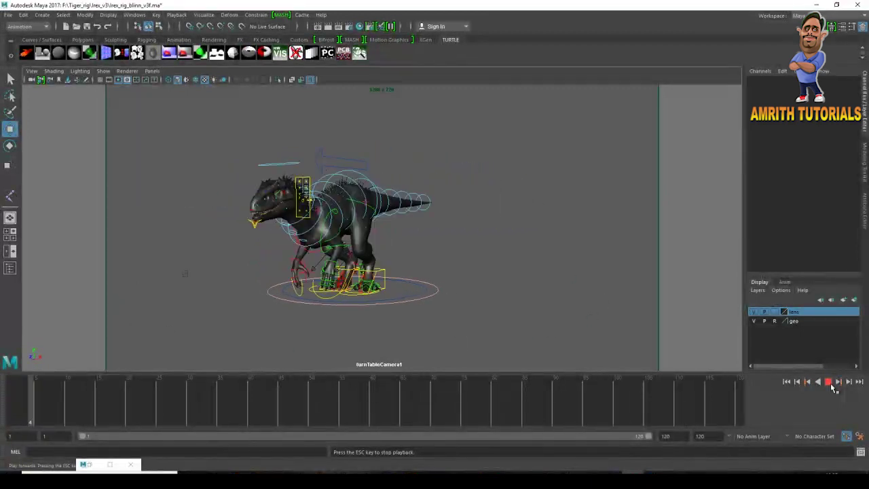
{"action": "left_click", "coordinate": [827, 382]}
- Hide the rig's control curves in the turnTableCamera1 view and play the turntable from frame 1
{"action": "left_click", "coordinate": [103, 71]}
{"action": "left_click", "coordinate": [136, 173]}
{"action": "left_click_drag", "start_coordinate": [54, 400], "coordinate": [12, 400]}
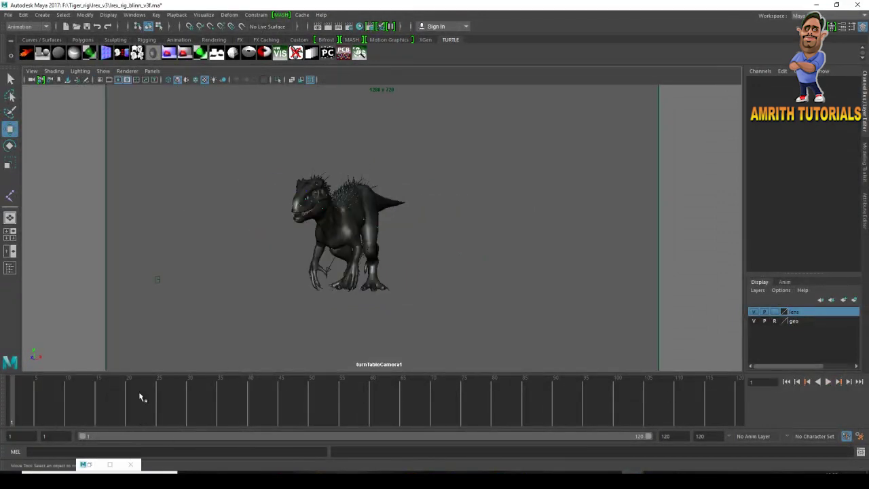
{"action": "left_click", "coordinate": [827, 381]}
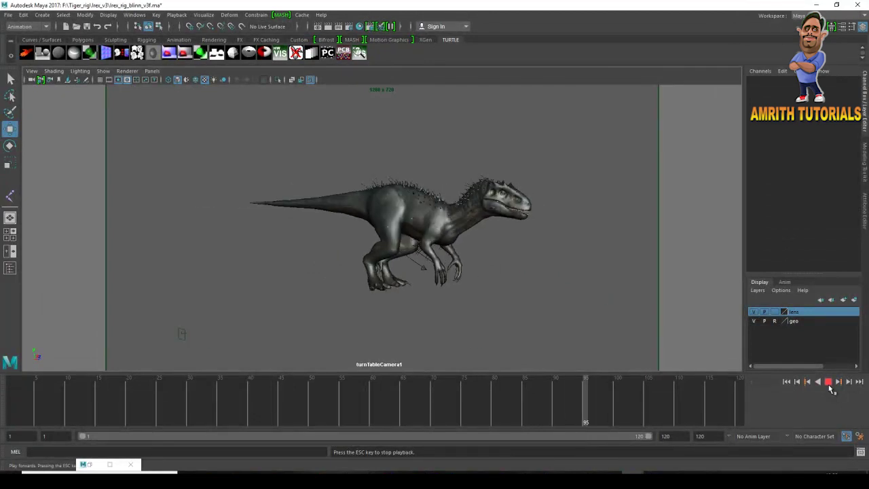
{"action": "left_click", "coordinate": [827, 381]}
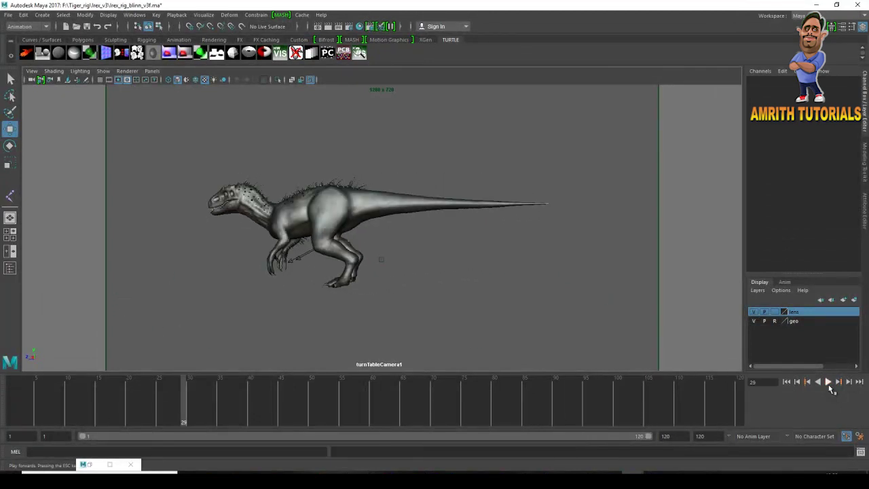
{"action": "left_click", "coordinate": [129, 15]}
{"action": "left_click", "coordinate": [129, 15]}
{"action": "left_click", "coordinate": [109, 15]}
{"action": "mouse_move", "coordinate": [129, 15]}
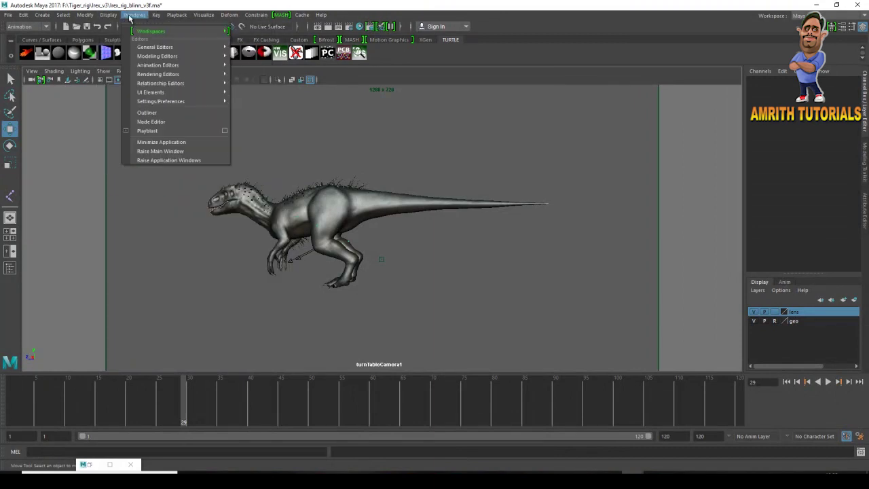
{"action": "mouse_move", "coordinate": [203, 14]}
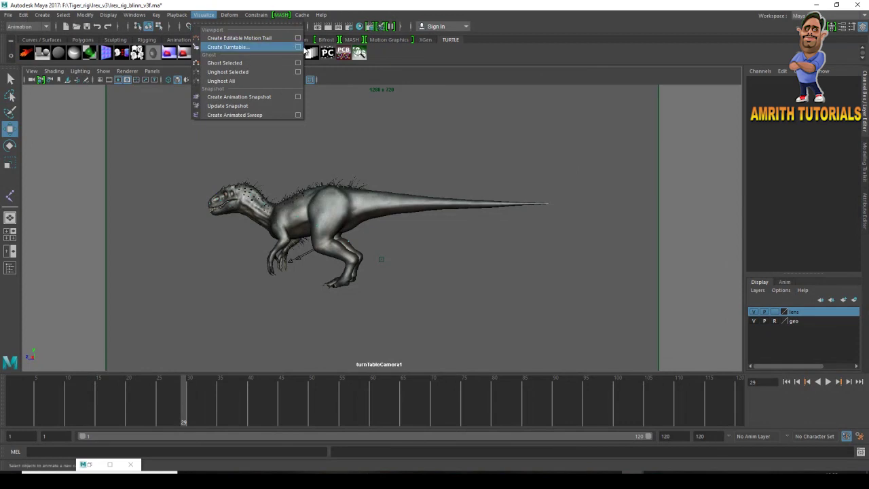
- Move the timeline to frame 2 and play back the dinosaur turntable through turnTableCamera1
{"action": "left_click", "coordinate": [21, 401]}
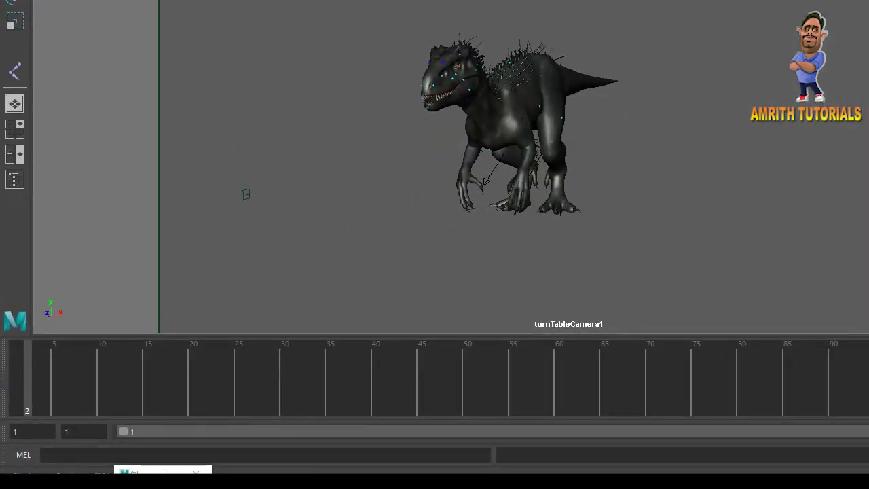
{"action": "key", "text": "alt+v"}
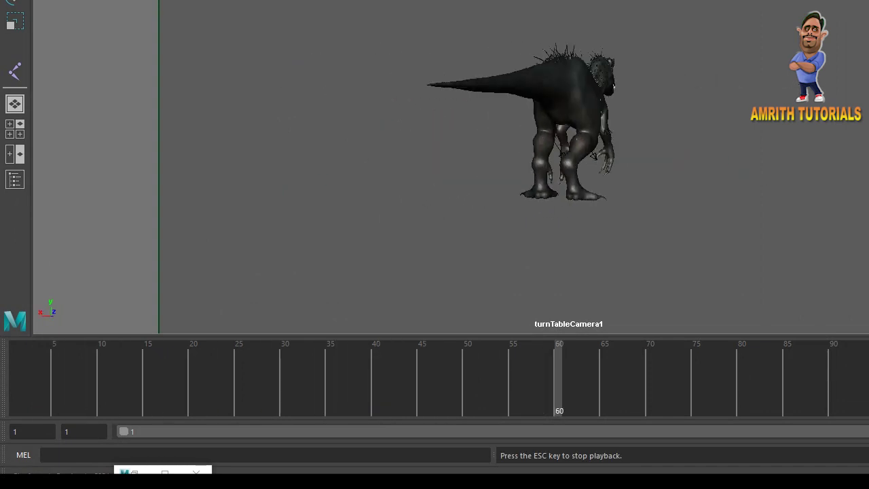